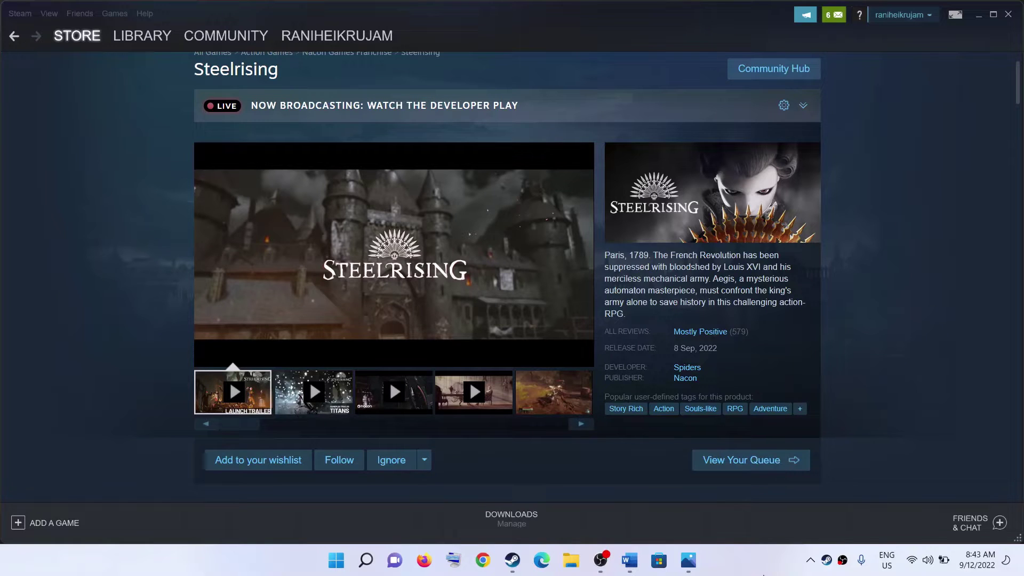
# - Check the DirectX12 error screenshot, then copy the -dx11 line from Step 1 of the guide
pyautogui.click(688, 560)
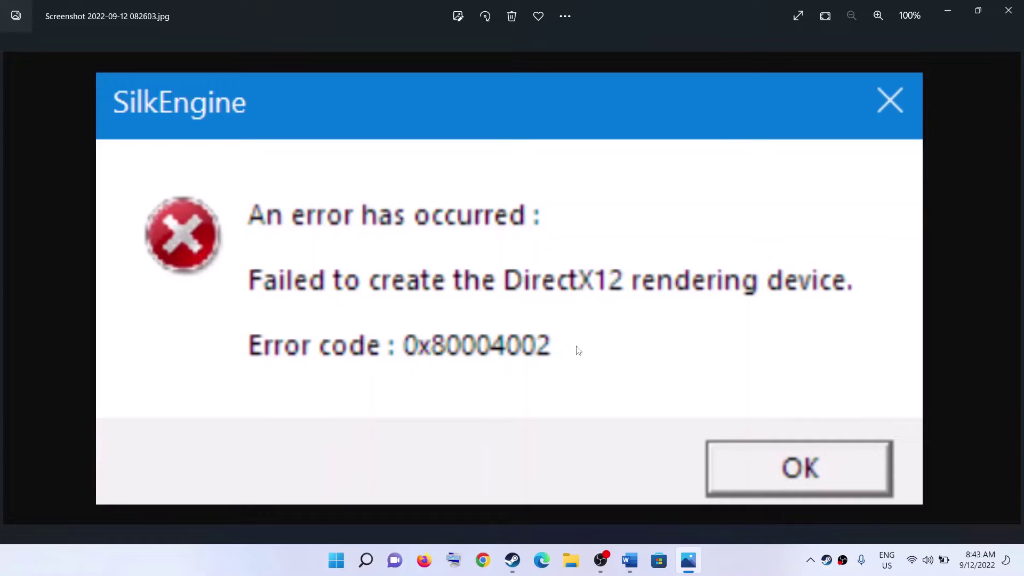
pyautogui.click(956, 14)
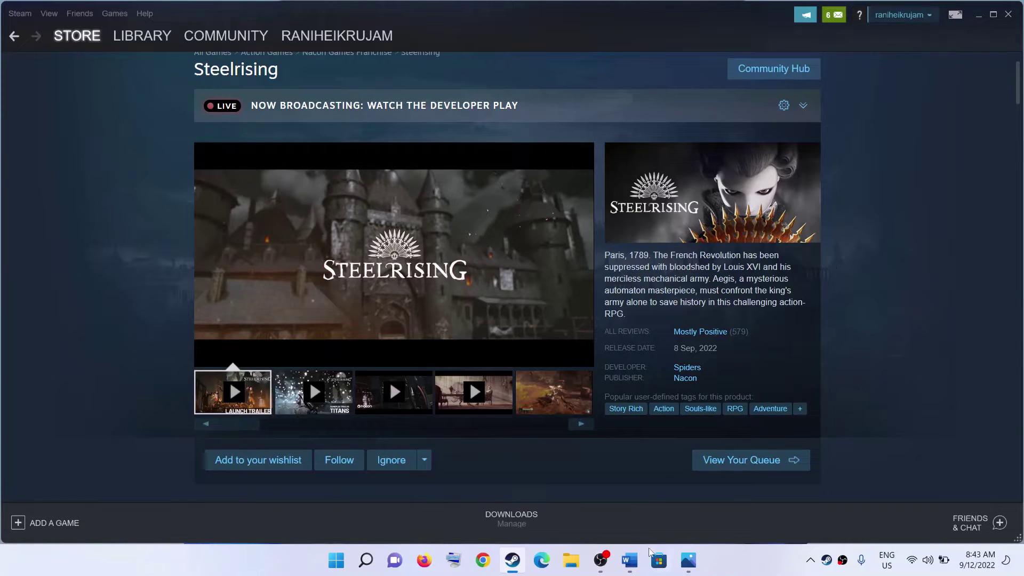
pyautogui.click(630, 560)
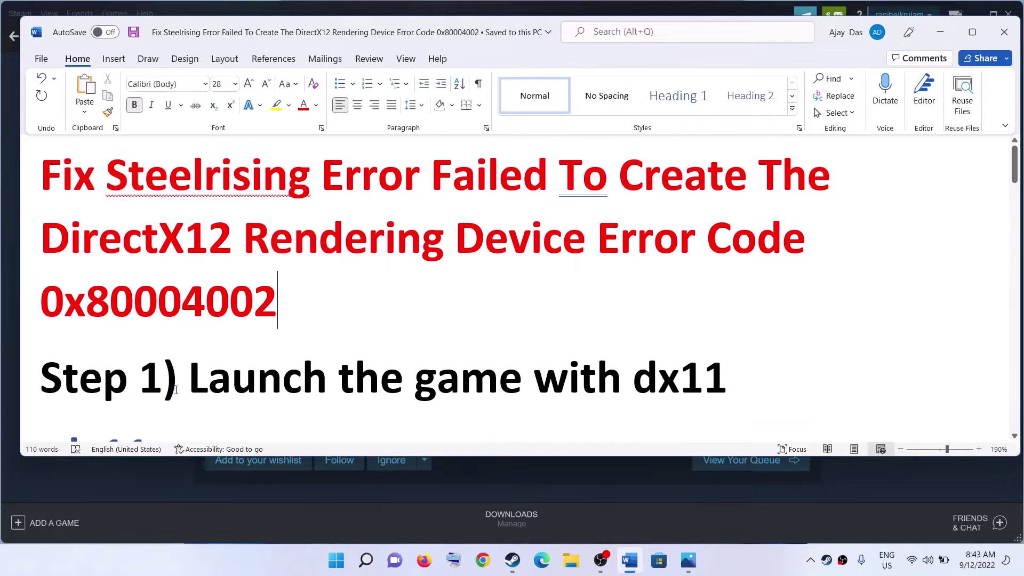
pyautogui.moveTo(176, 389); pyautogui.dragTo(629, 389)
pyautogui.scroll(-3, 733, 261)
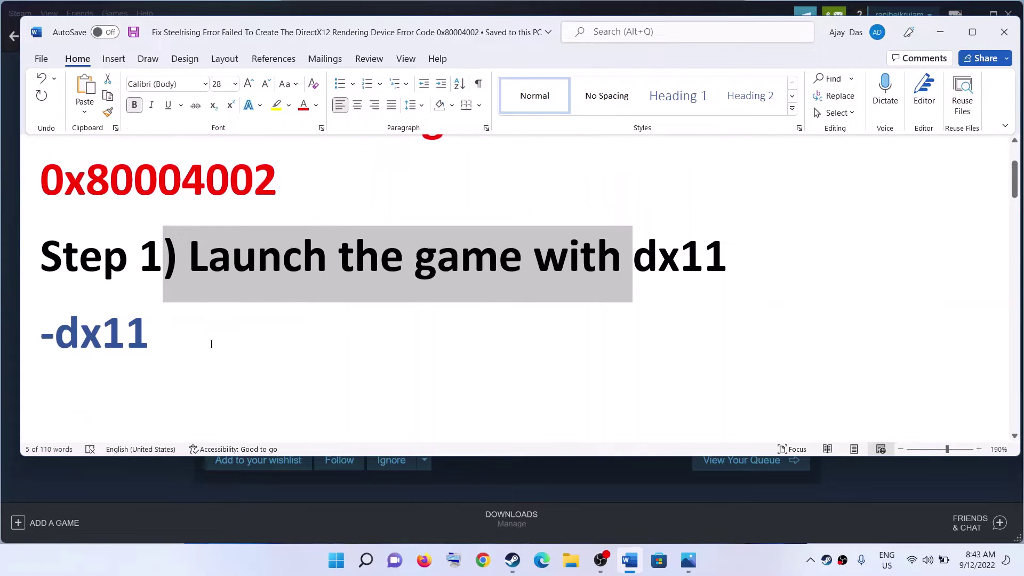
pyautogui.tripleClick(167, 329)
pyautogui.rightClick(72, 345)
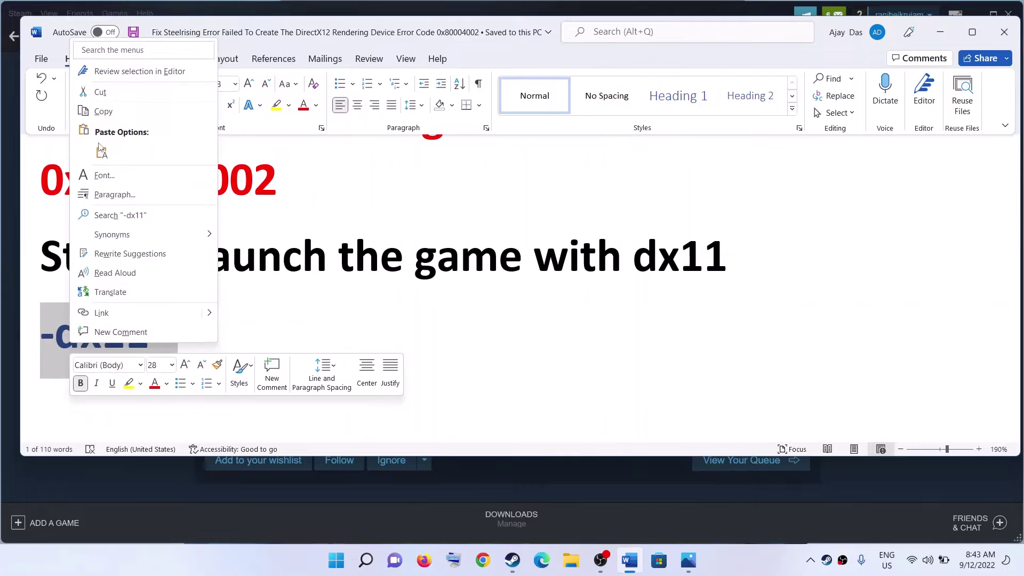
pyautogui.click(97, 111)
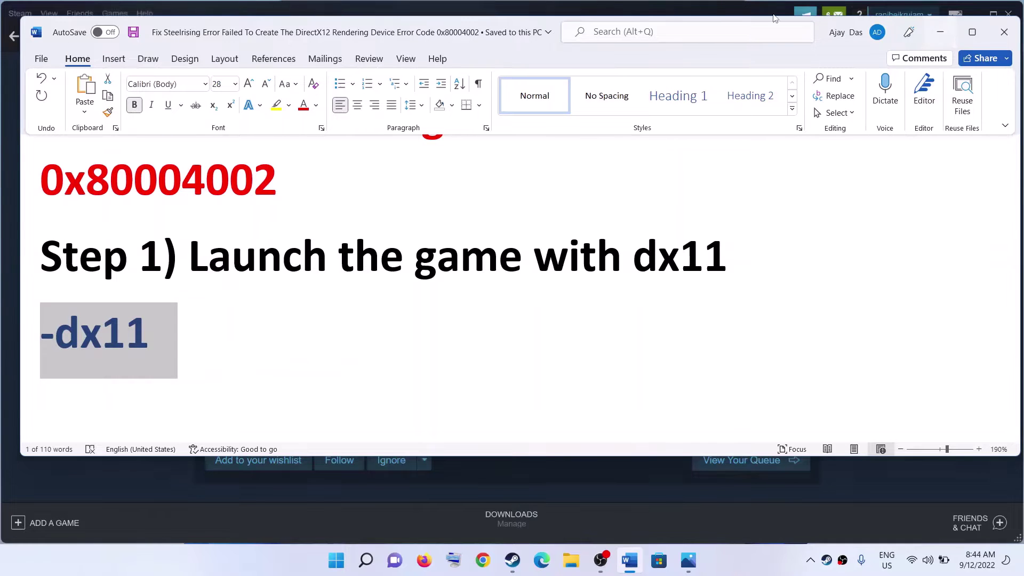
pyautogui.click(940, 32)
# - Paste -dx11 into Crab Game's Launch Options in the Steam library, then close its properties
pyautogui.click(151, 42)
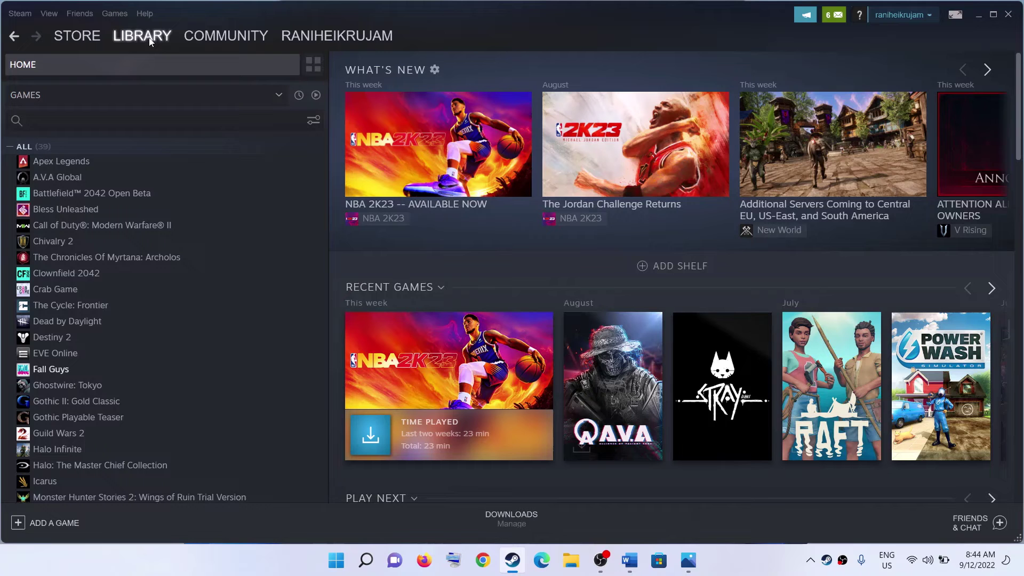
pyautogui.moveTo(134, 37)
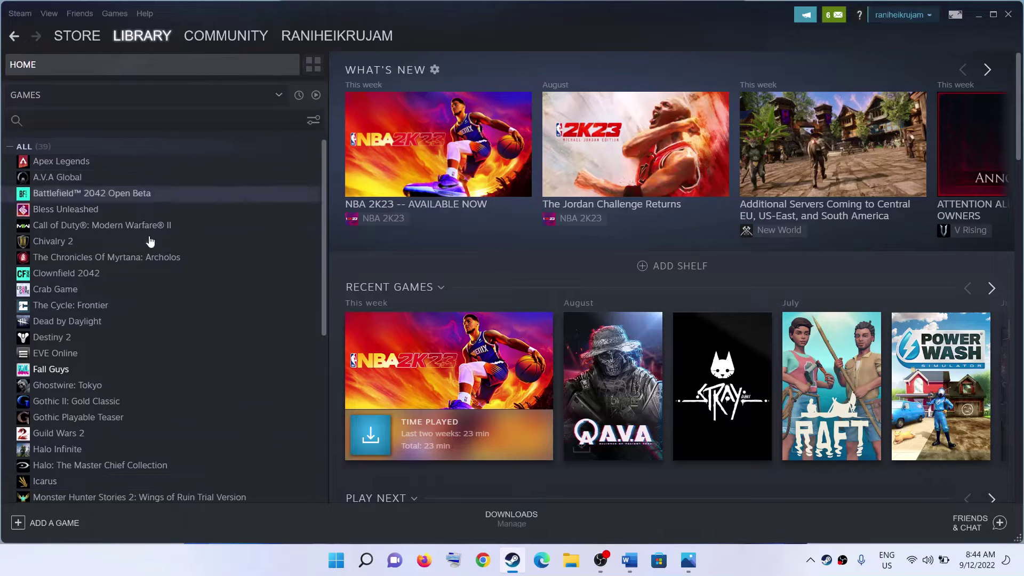
pyautogui.scroll(-1, 147, 352)
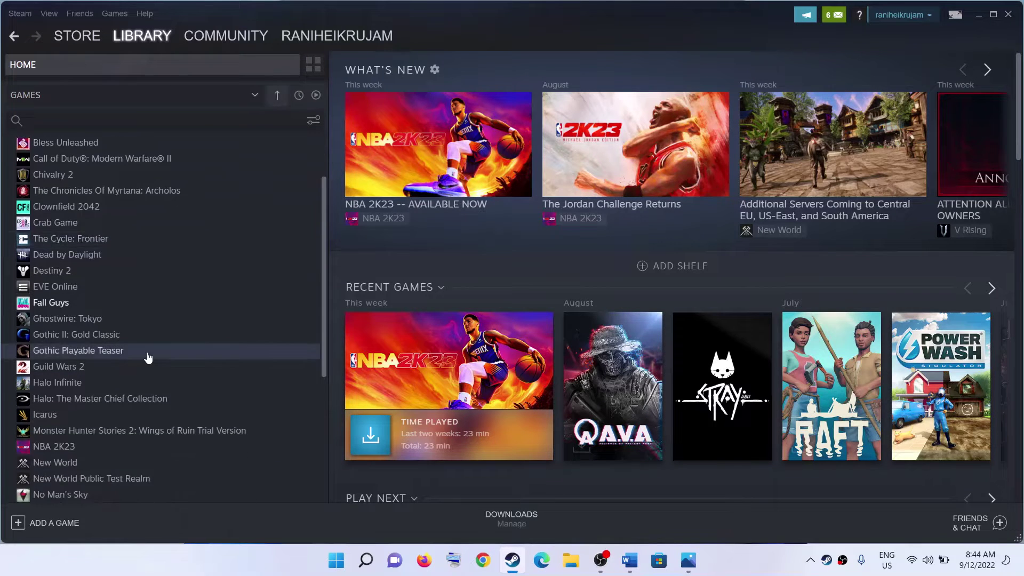
pyautogui.scroll(1, 148, 357)
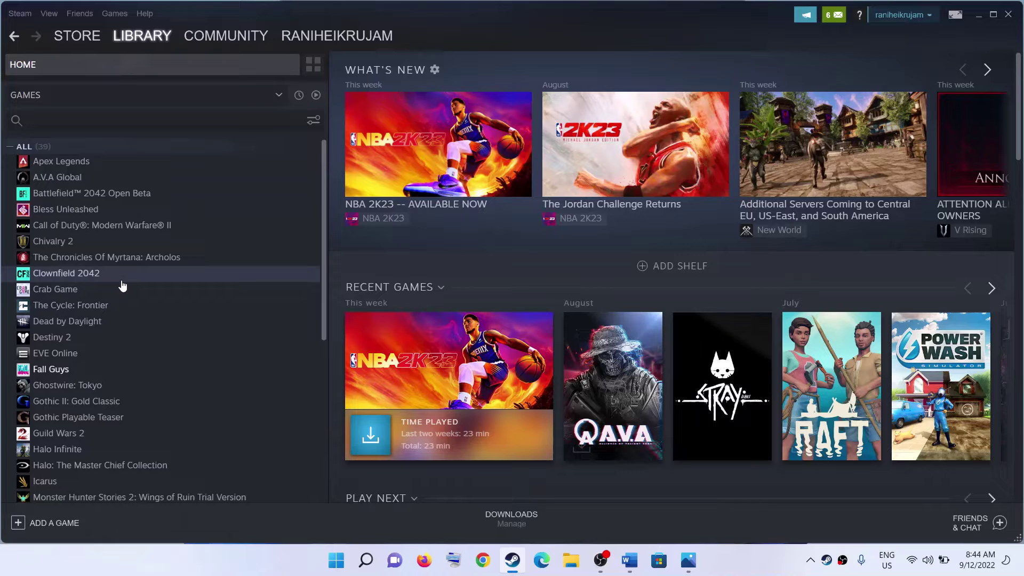
pyautogui.rightClick(77, 296)
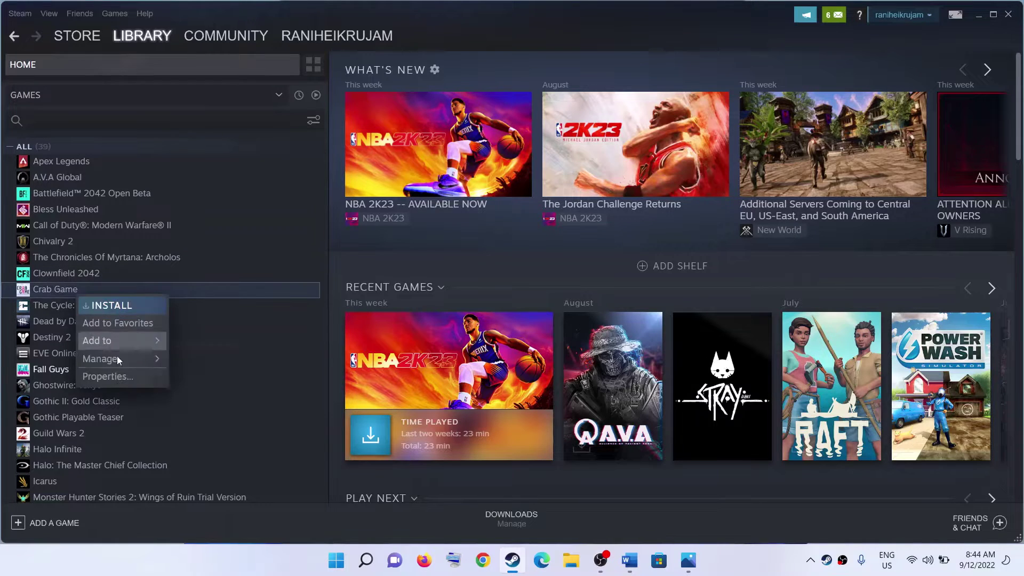
pyautogui.click(117, 379)
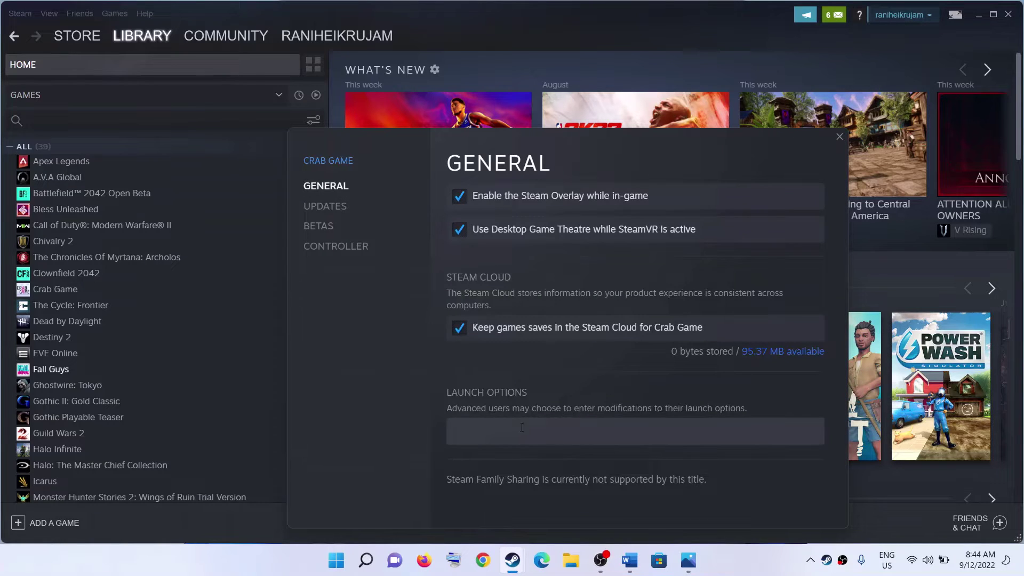
pyautogui.hotkey('ctrl', 'v')
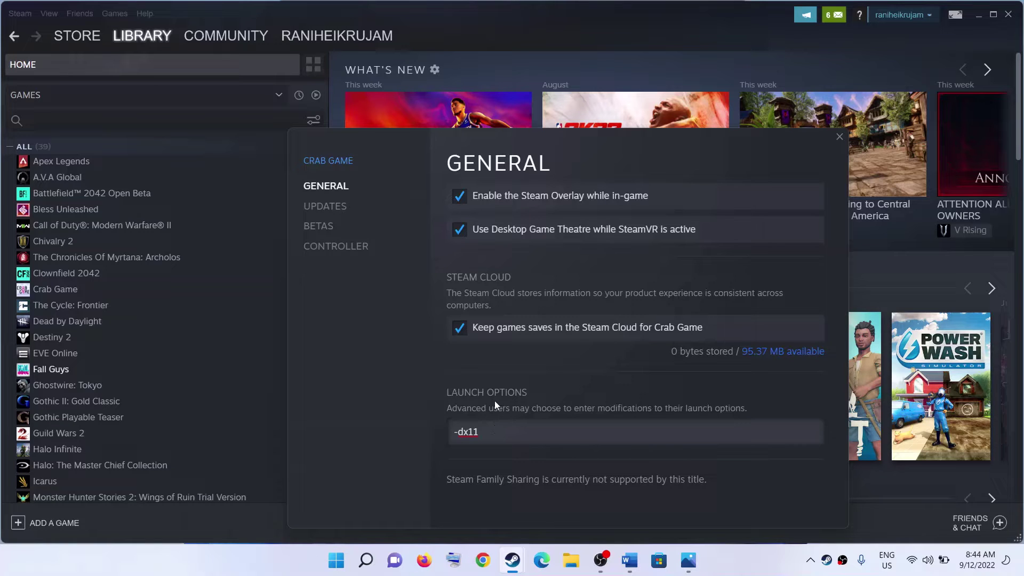
pyautogui.moveTo(475, 432); pyautogui.dragTo(264, 436)
pyautogui.write('-')
pyautogui.click(840, 137)
# - Scroll to Step 2, select the NVIDIA and AMD driver links, and open the NVIDIA page
pyautogui.click(629, 560)
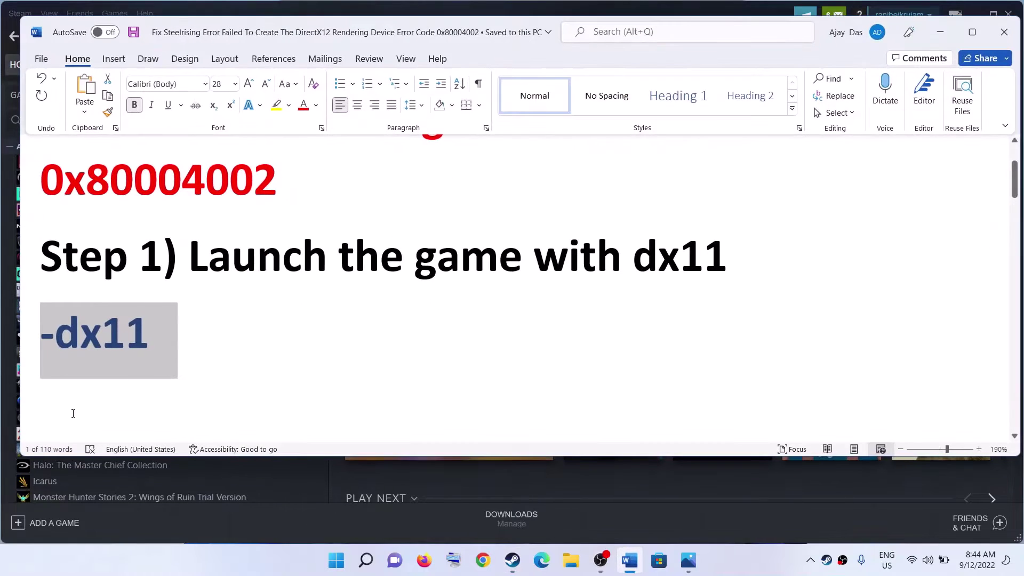
pyautogui.scroll(-3, 73, 413)
pyautogui.moveTo(213, 322); pyautogui.dragTo(856, 299)
pyautogui.scroll(-2, 444, 333)
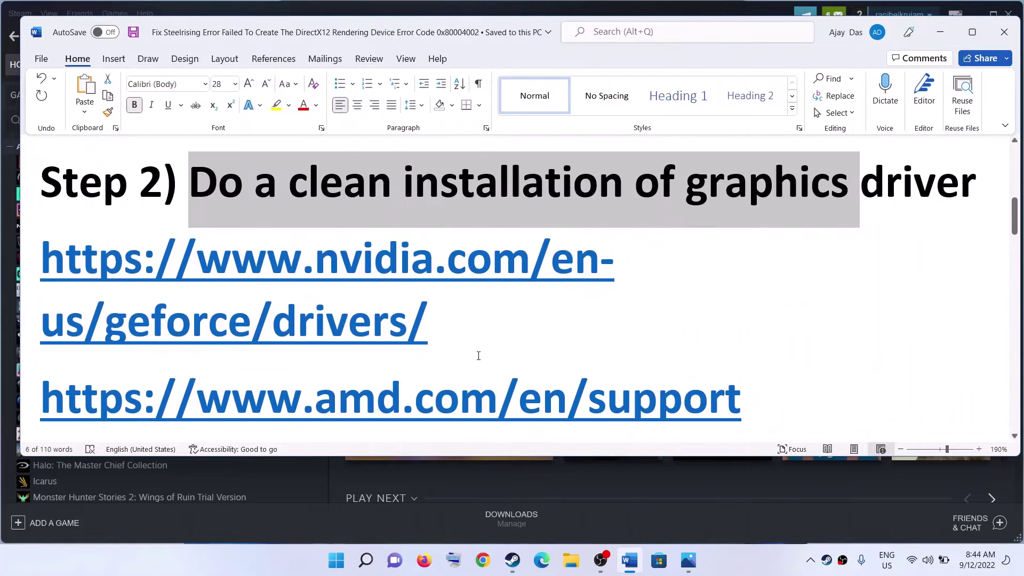
pyautogui.moveTo(462, 327); pyautogui.dragTo(296, 289)
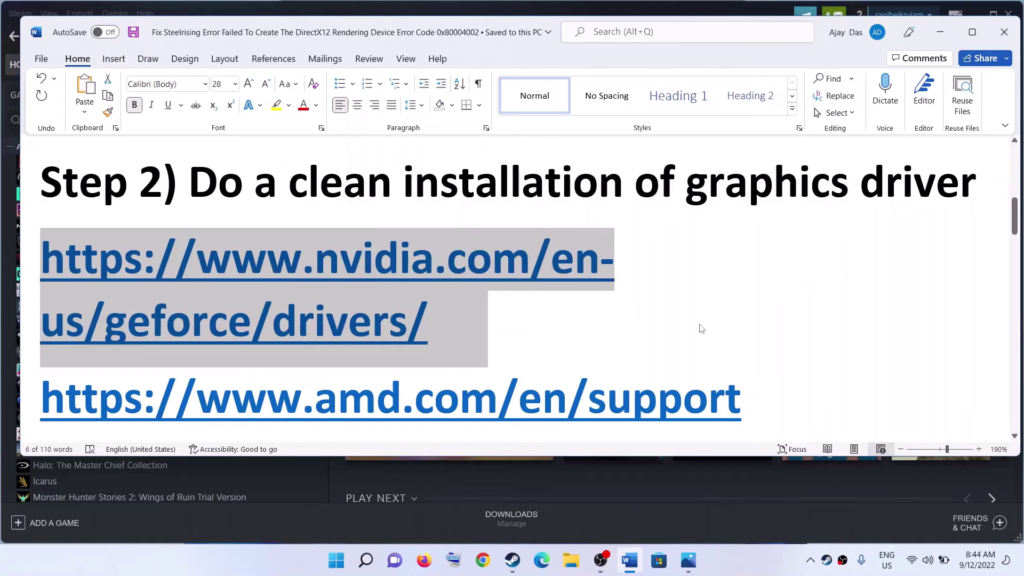
pyautogui.moveTo(752, 413); pyautogui.dragTo(99, 406)
pyautogui.tripleClick(452, 311)
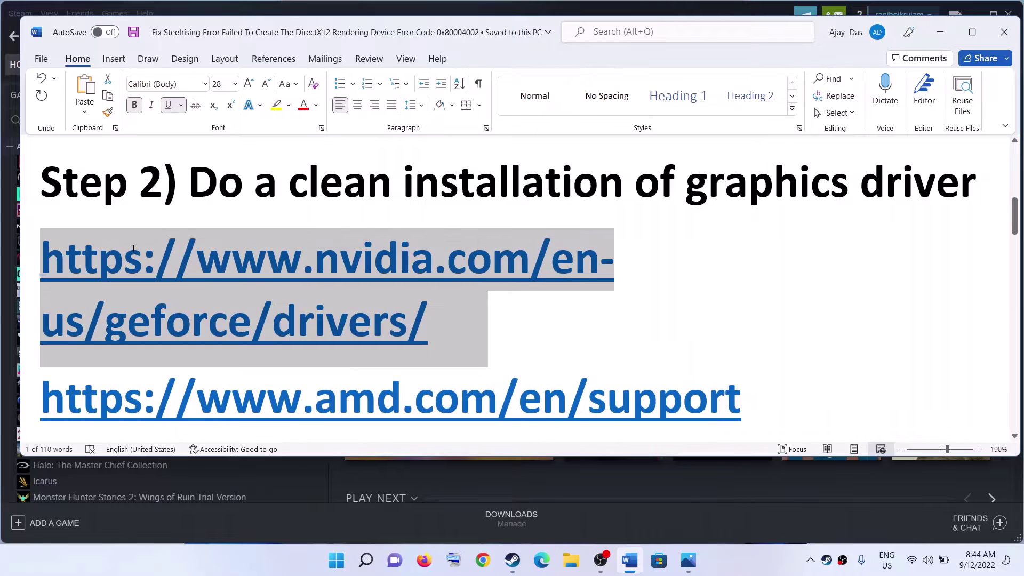
pyautogui.click(763, 572)
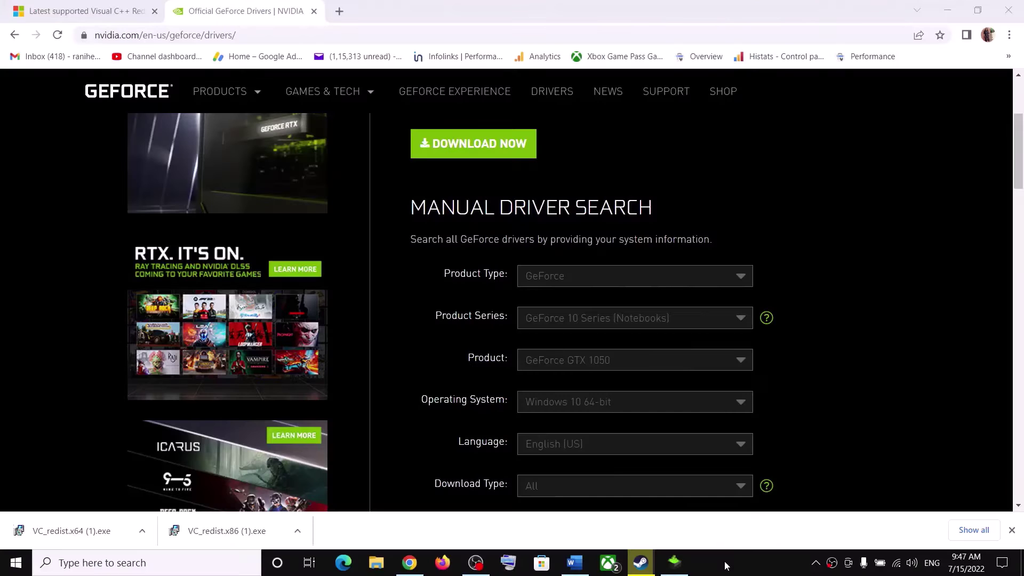
# - Search NVIDIA drivers for the GeForce GTX 1050 on Windows 10 64-bit
pyautogui.click(616, 325)
pyautogui.click(798, 348)
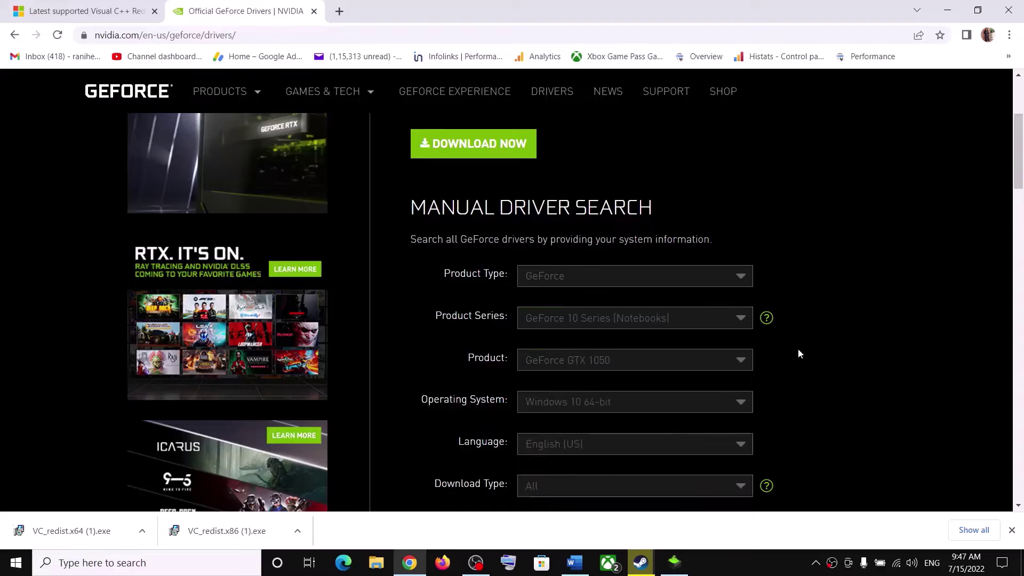
pyautogui.click(625, 367)
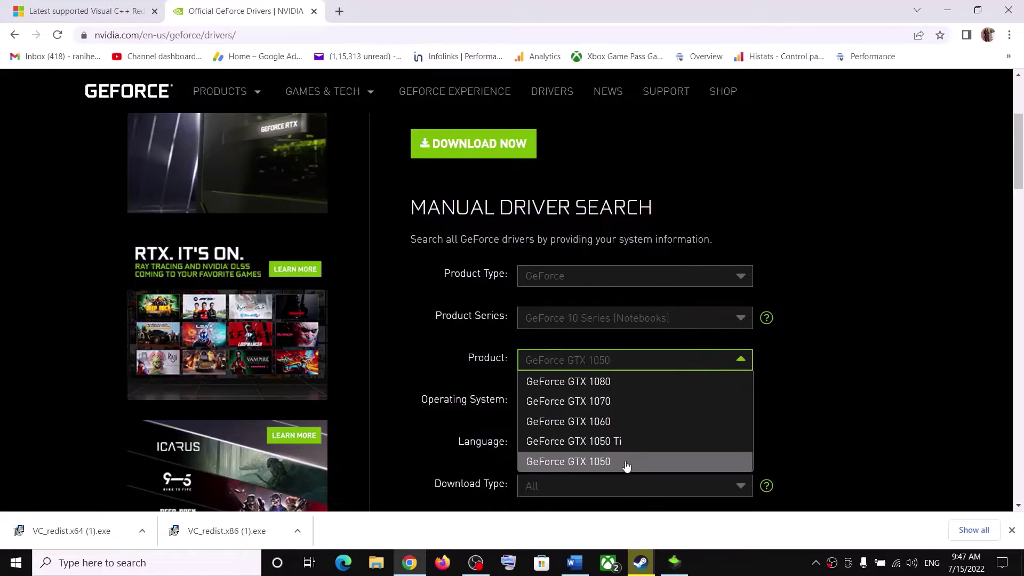
pyautogui.click(801, 384)
pyautogui.scroll(-2, 746, 357)
pyautogui.click(583, 269)
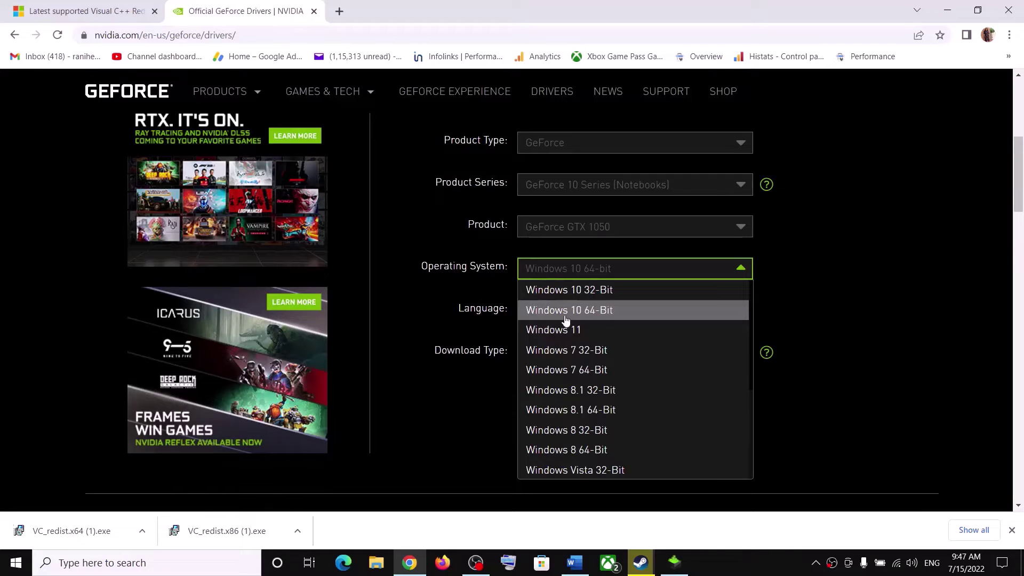
pyautogui.click(847, 301)
pyautogui.click(733, 420)
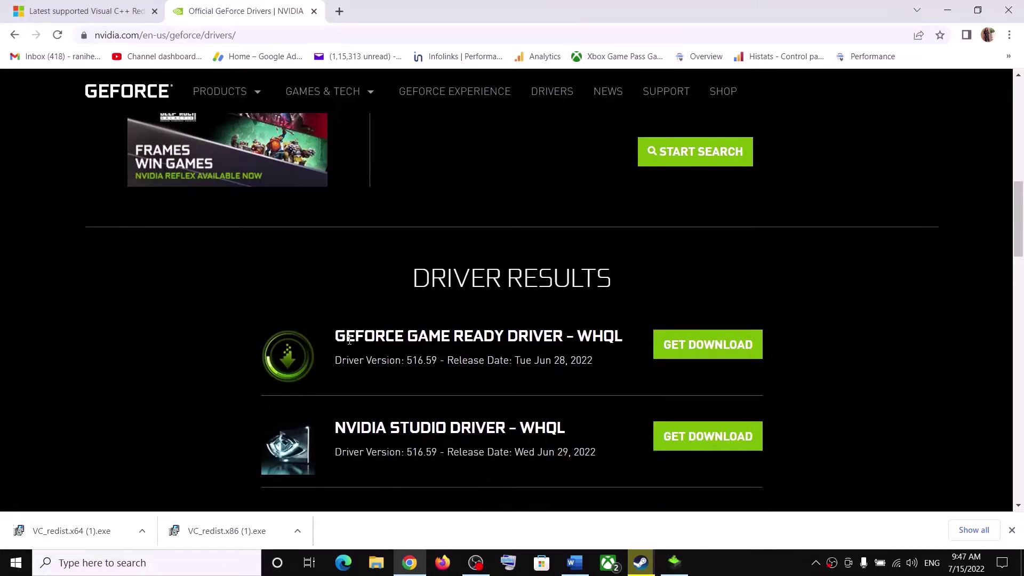
# - Download the Game Ready Driver version 516.59 from the search results
pyautogui.moveTo(339, 336); pyautogui.dragTo(504, 338)
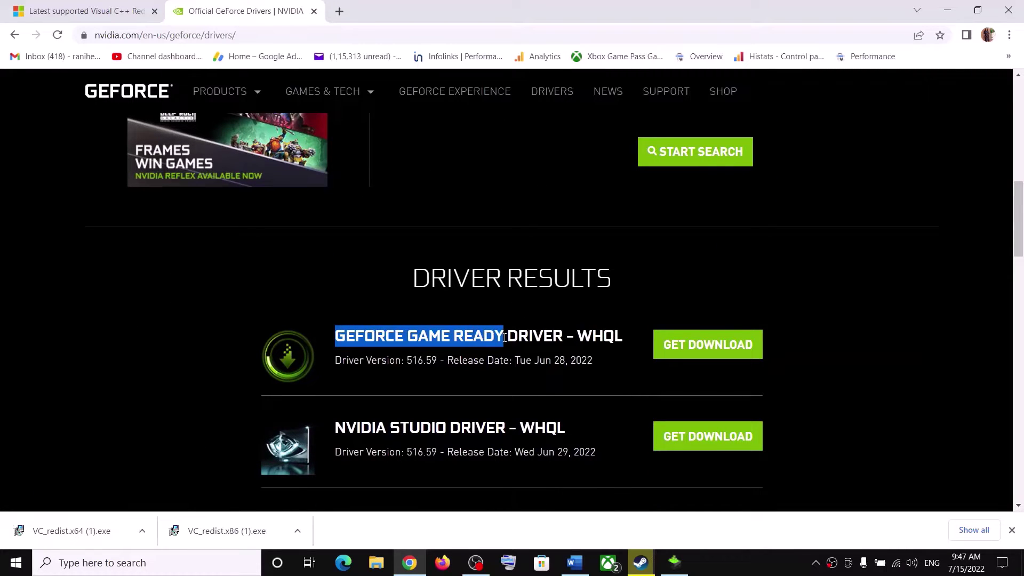
pyautogui.moveTo(371, 361); pyautogui.dragTo(448, 361)
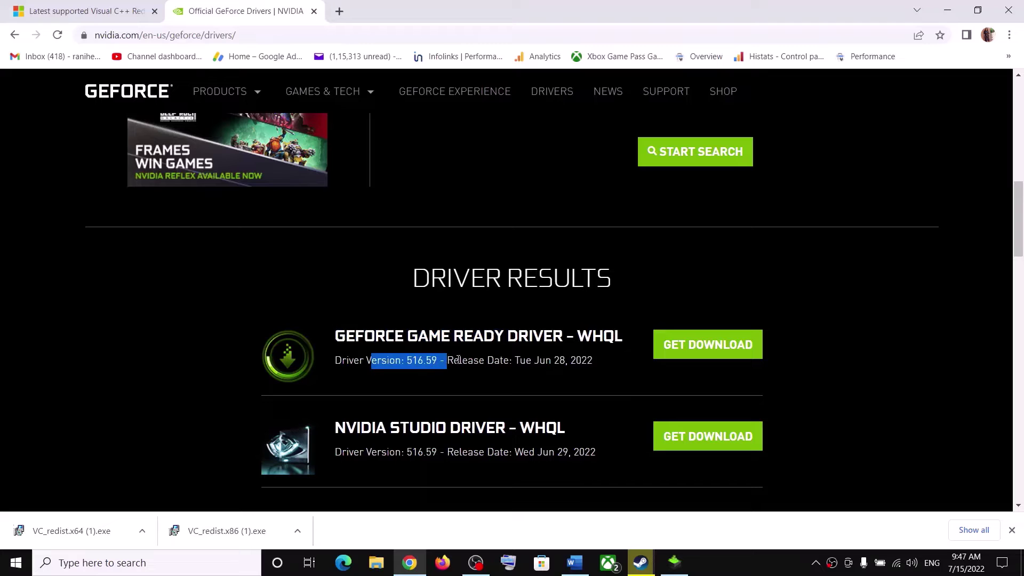
pyautogui.click(720, 347)
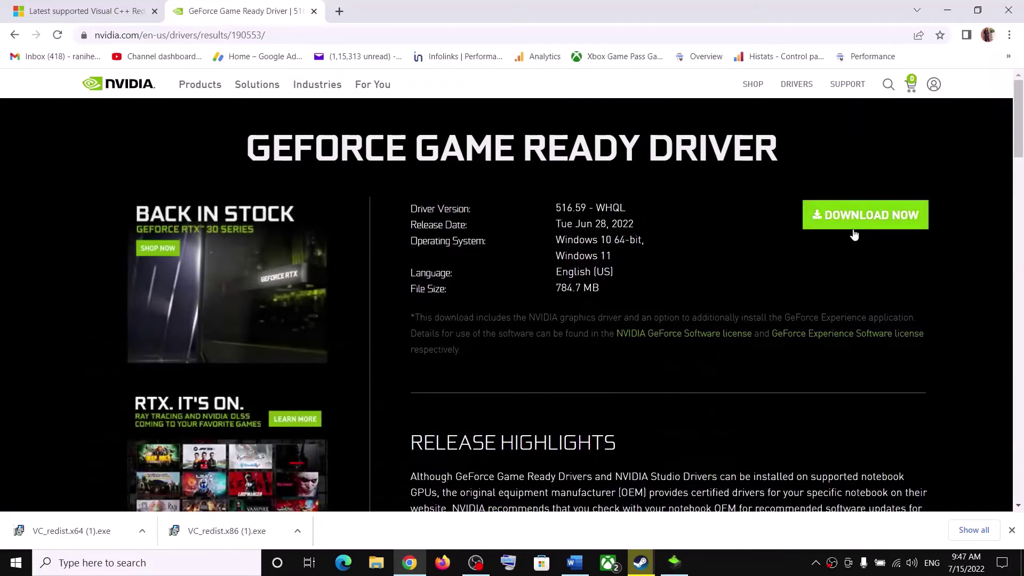
pyautogui.click(858, 220)
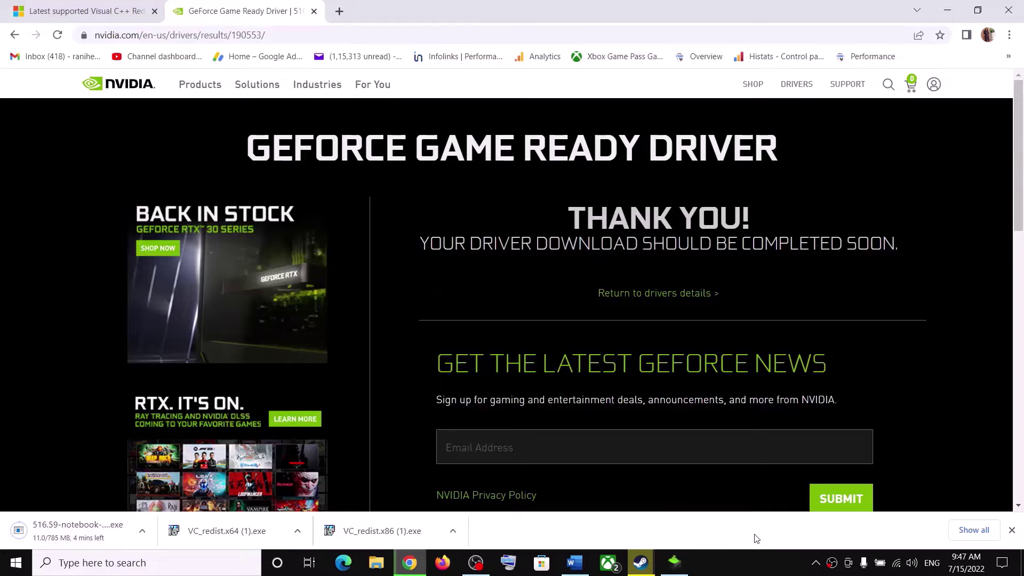
# - Accept the licence and run a Custom (Advanced) install of driver 516.59 with clean installation enabled
pyautogui.click(675, 563)
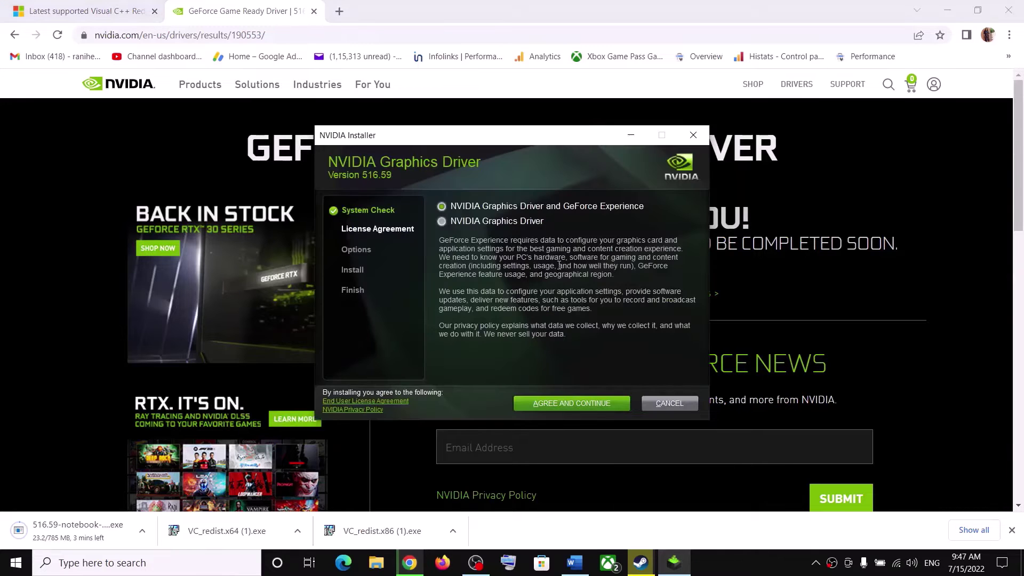
pyautogui.click(543, 405)
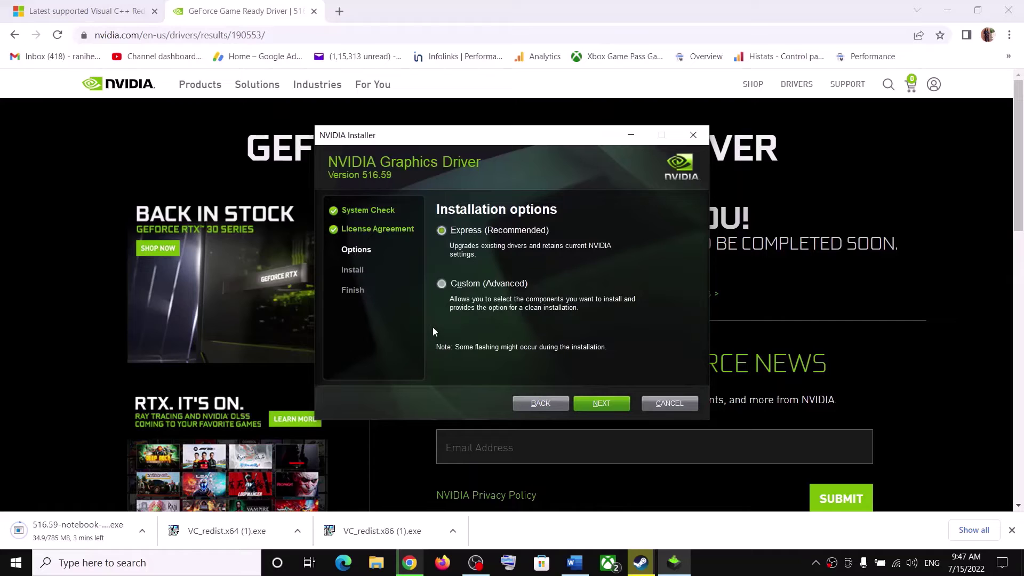
pyautogui.click(442, 284)
pyautogui.click(609, 408)
pyautogui.click(440, 330)
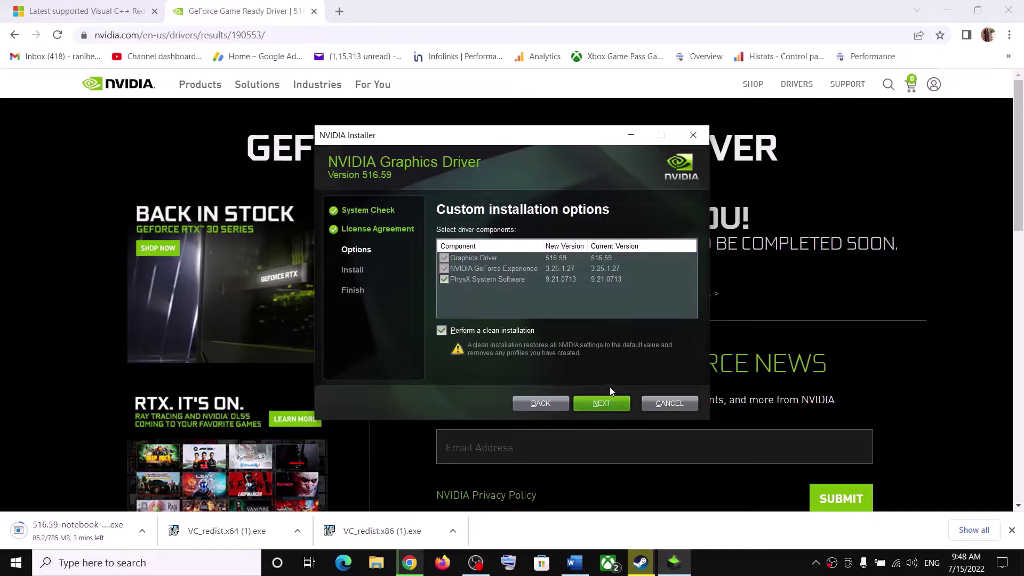
pyautogui.click(610, 405)
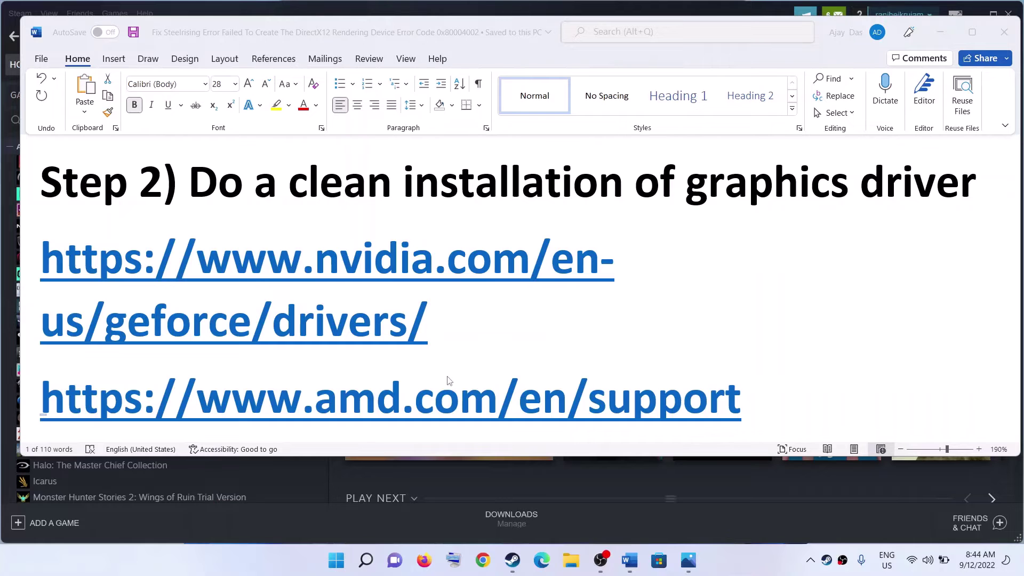
pyautogui.scroll(-5, 391, 360)
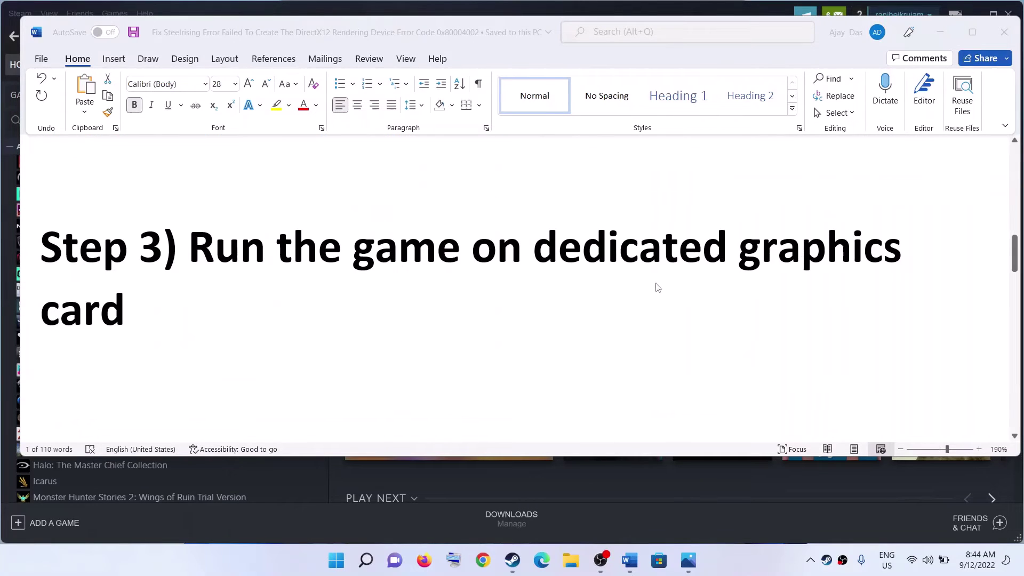
# - Search the Start menu for 'graphics settings' and open the Graphics settings result
pyautogui.click(338, 567)
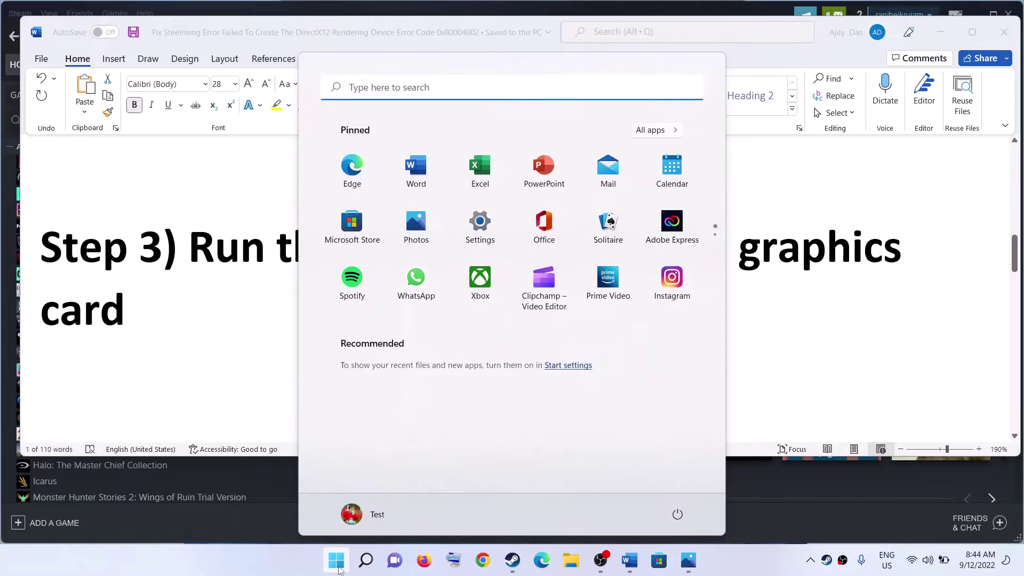
pyautogui.write('graphics settings')
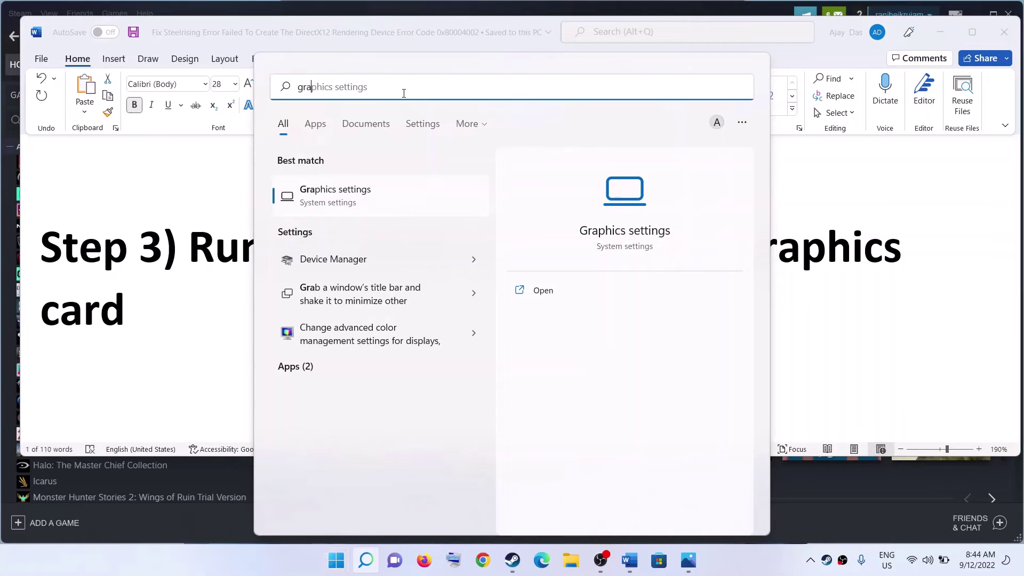
pyautogui.click(379, 208)
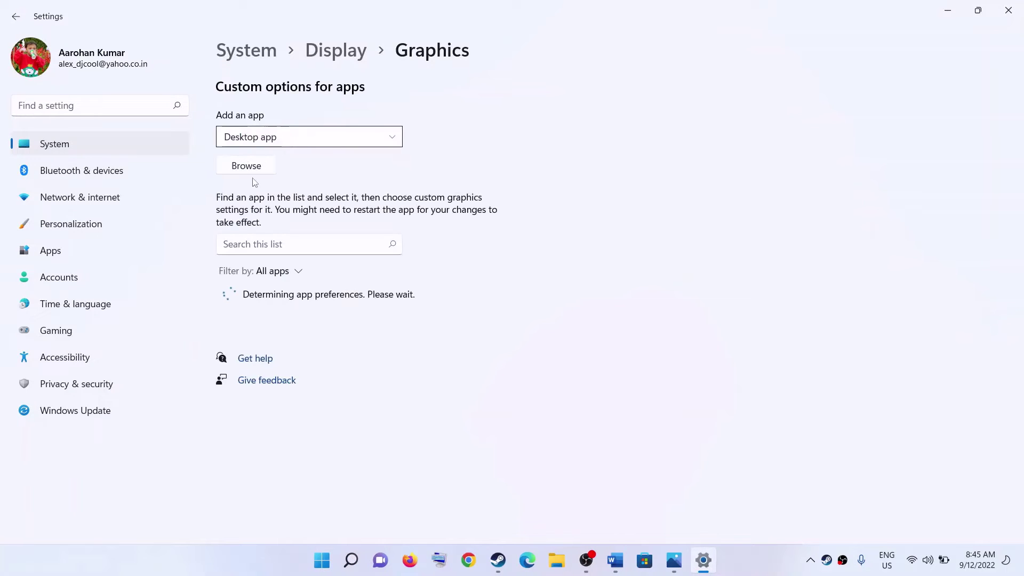
# - Browse for an app to add, navigating to C:\Program Files (x86)\Steam
pyautogui.click(260, 169)
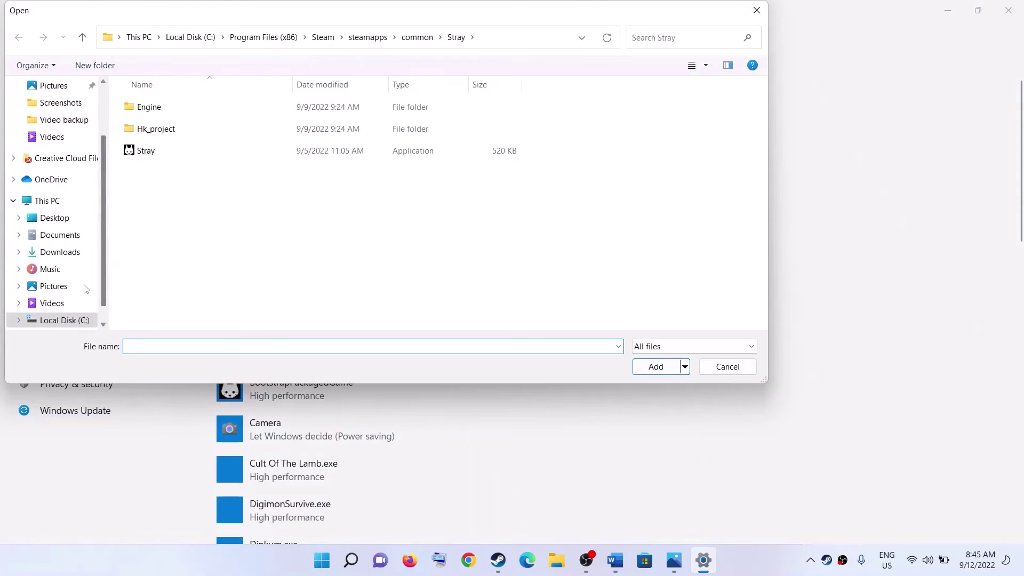
pyautogui.click(62, 320)
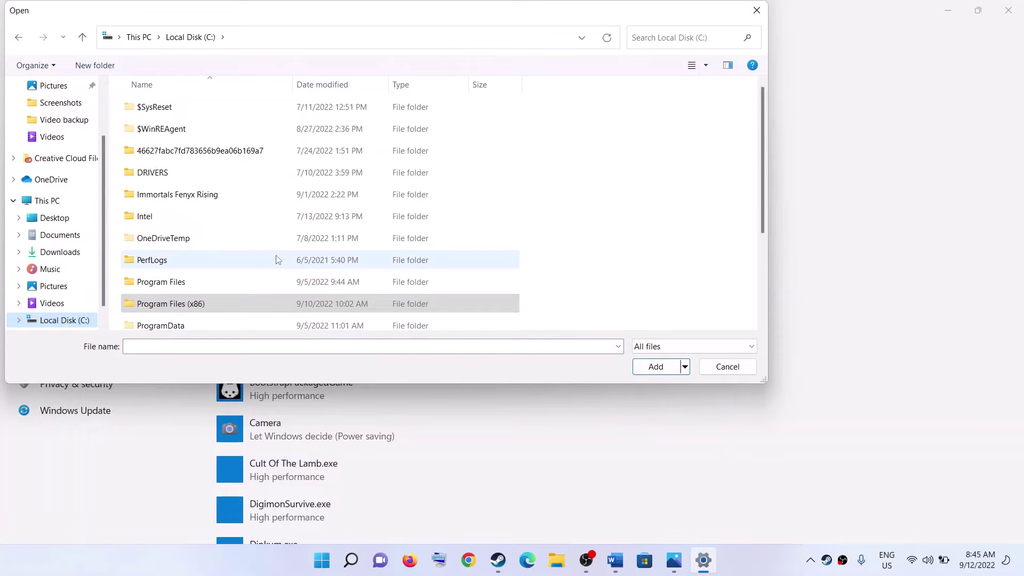
pyautogui.scroll(-2, 276, 260)
pyautogui.click(193, 190)
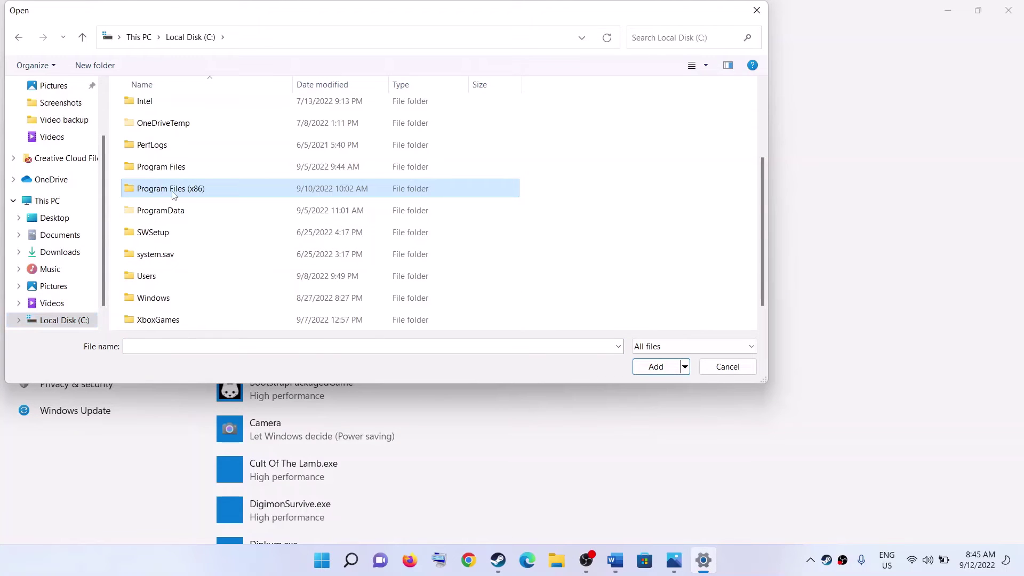
pyautogui.doubleClick(173, 189)
pyautogui.scroll(-6, 205, 236)
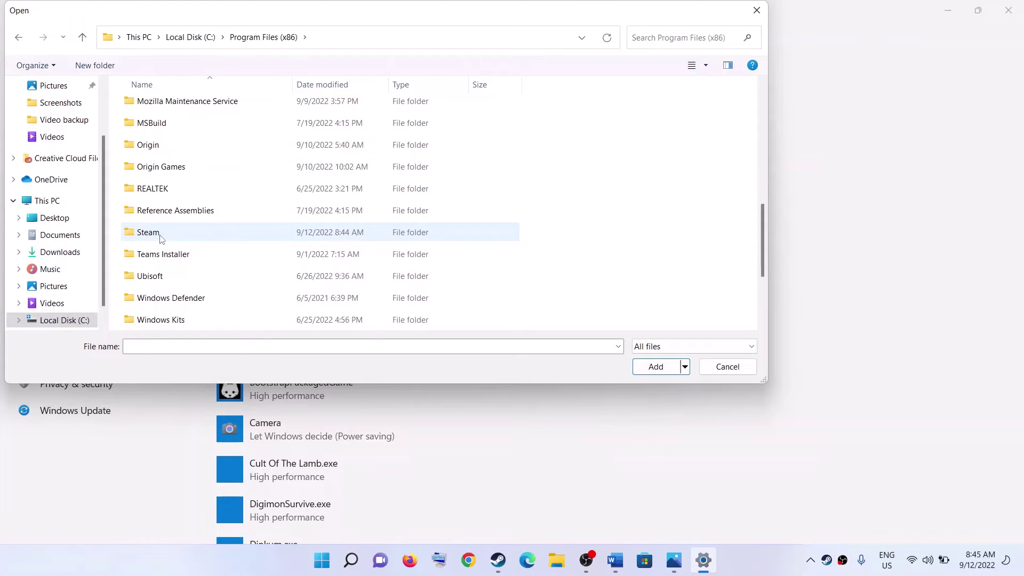
pyautogui.doubleClick(162, 235)
pyautogui.click(161, 235)
pyautogui.scroll(-2, 181, 224)
pyautogui.scroll(-4, 185, 238)
pyautogui.scroll(5, 176, 219)
pyautogui.scroll(-2, 162, 251)
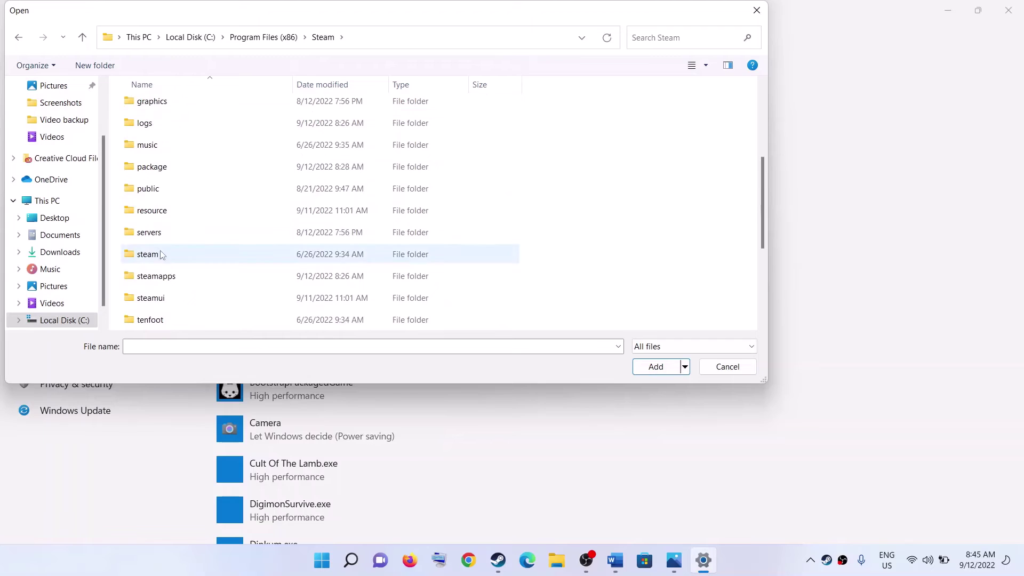
# - Add Stray.exe from steamapps\common\Stray to the graphics app list
pyautogui.click(165, 282)
pyautogui.doubleClick(189, 282)
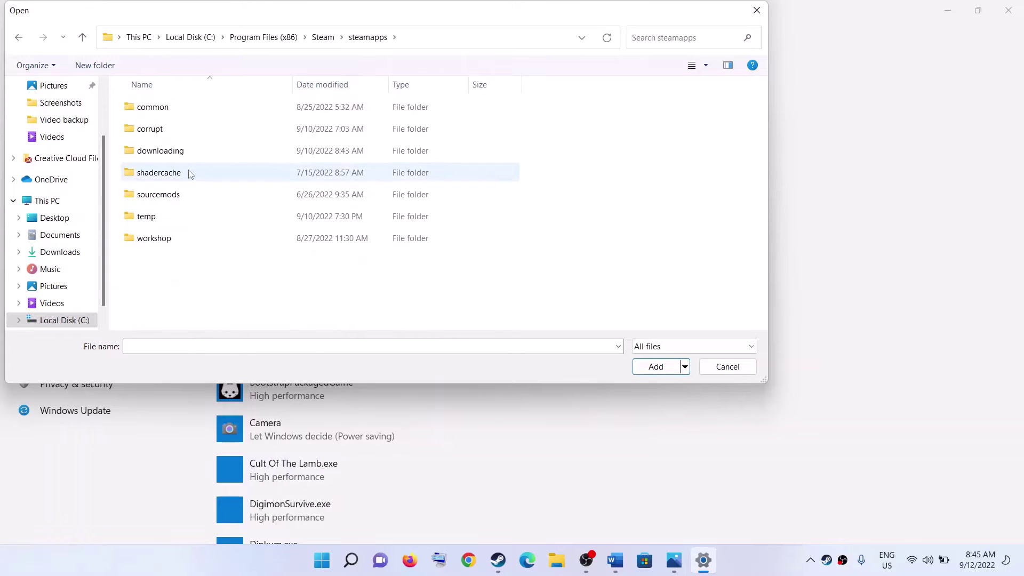
pyautogui.doubleClick(152, 107)
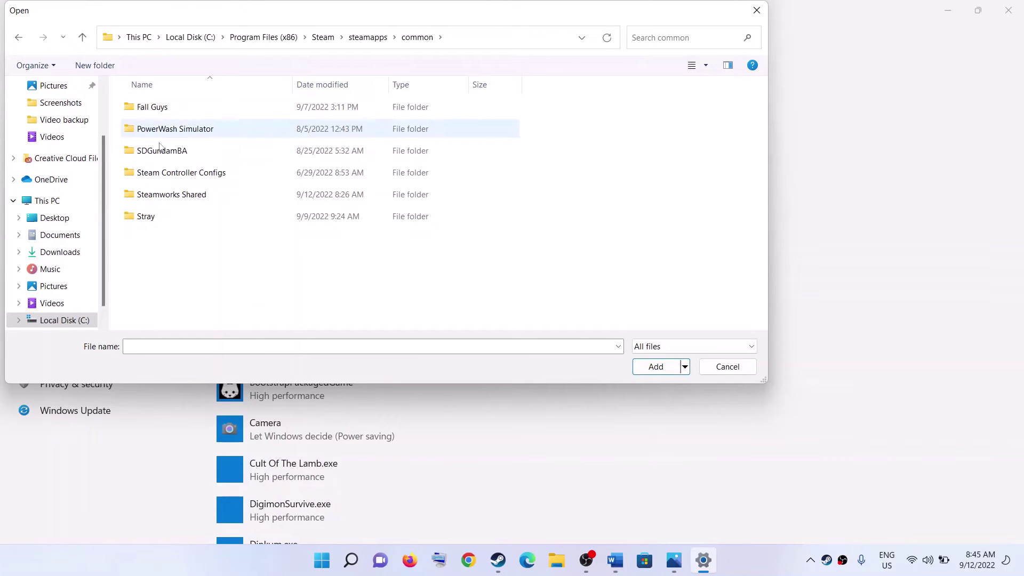
pyautogui.doubleClick(152, 218)
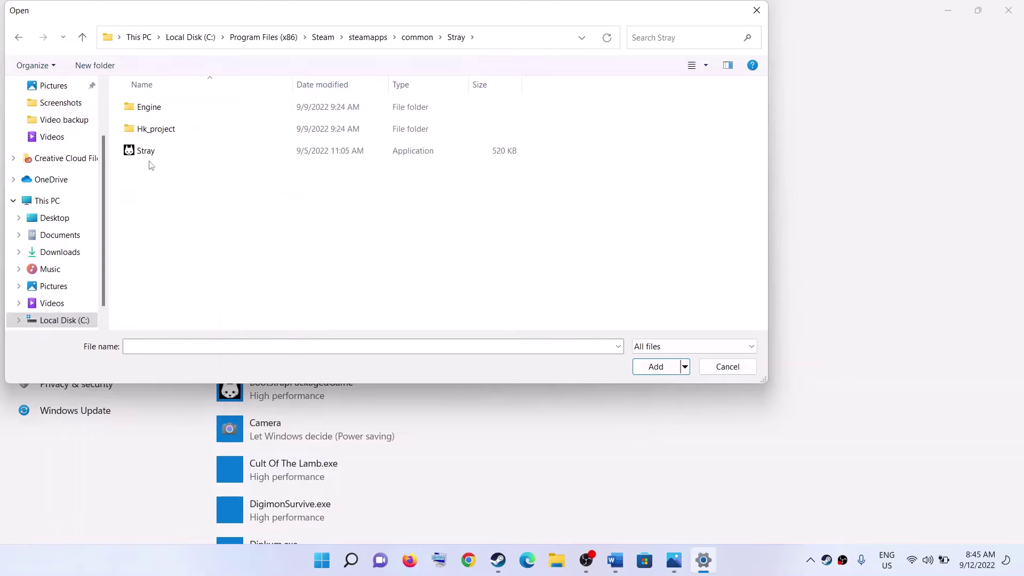
pyautogui.click(136, 152)
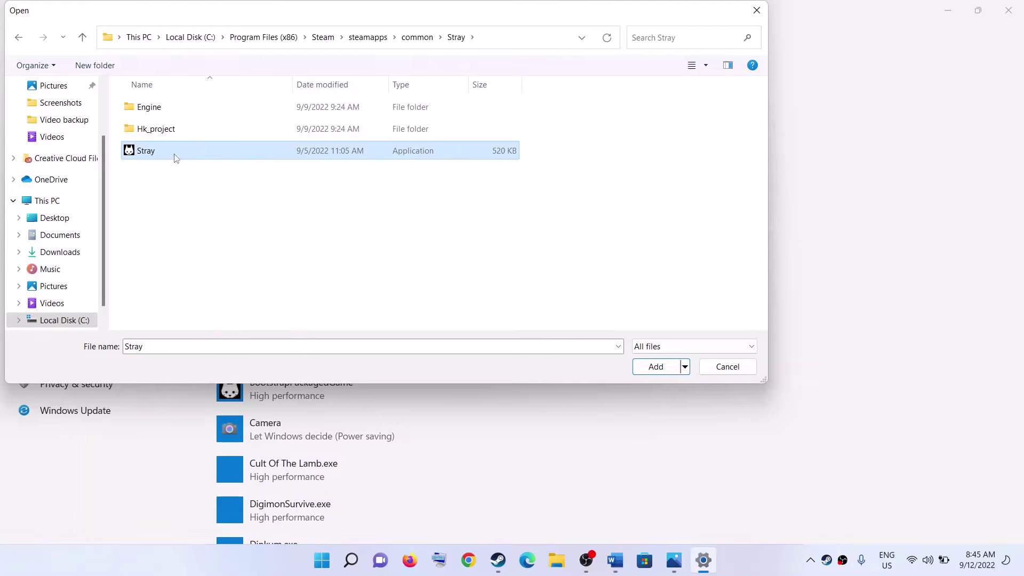
pyautogui.click(656, 367)
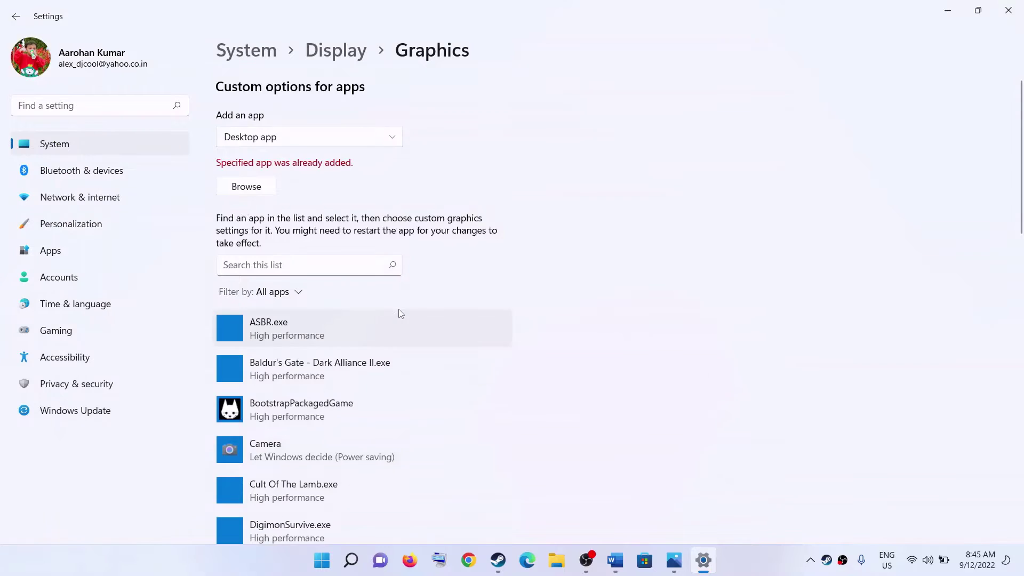
# - Save High performance as Stray's graphics preference and close Settings
pyautogui.scroll(-3, 320, 315)
pyautogui.click(353, 266)
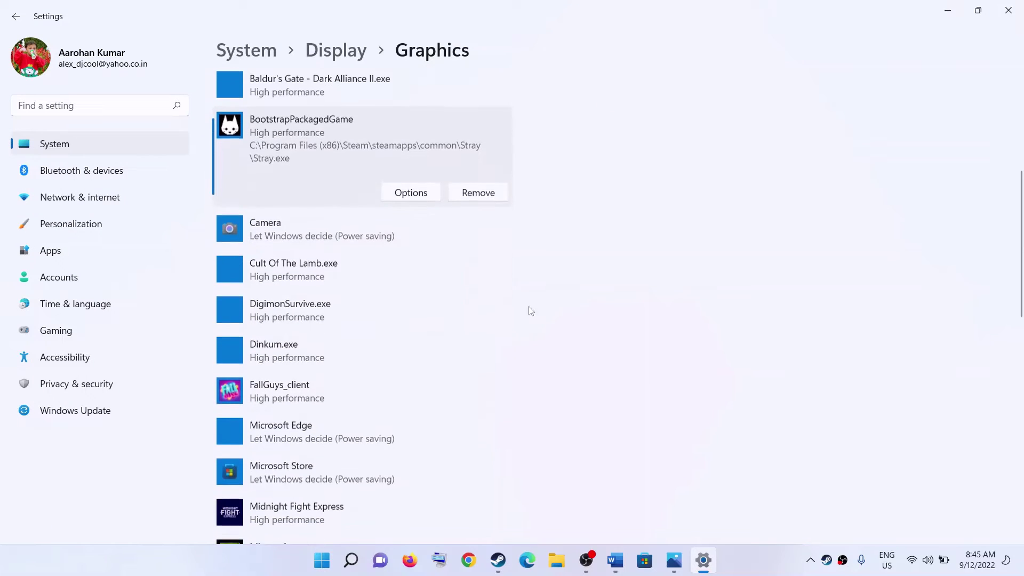
pyautogui.click(413, 193)
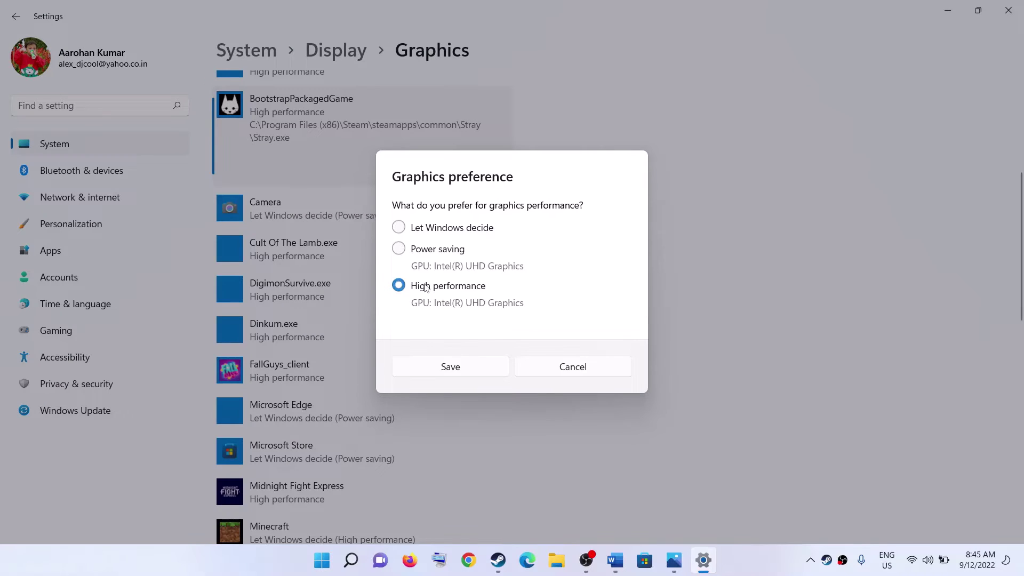
pyautogui.click(461, 369)
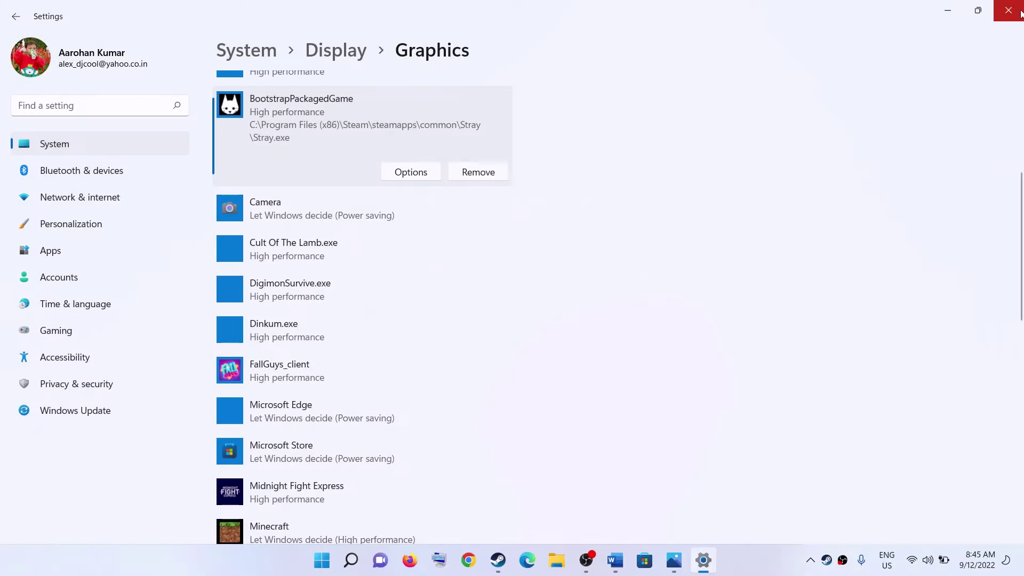
pyautogui.click(1008, 11)
# - Read the guide's Step 4, then run Check for updates under Settings > Windows Update
pyautogui.scroll(-3, 444, 322)
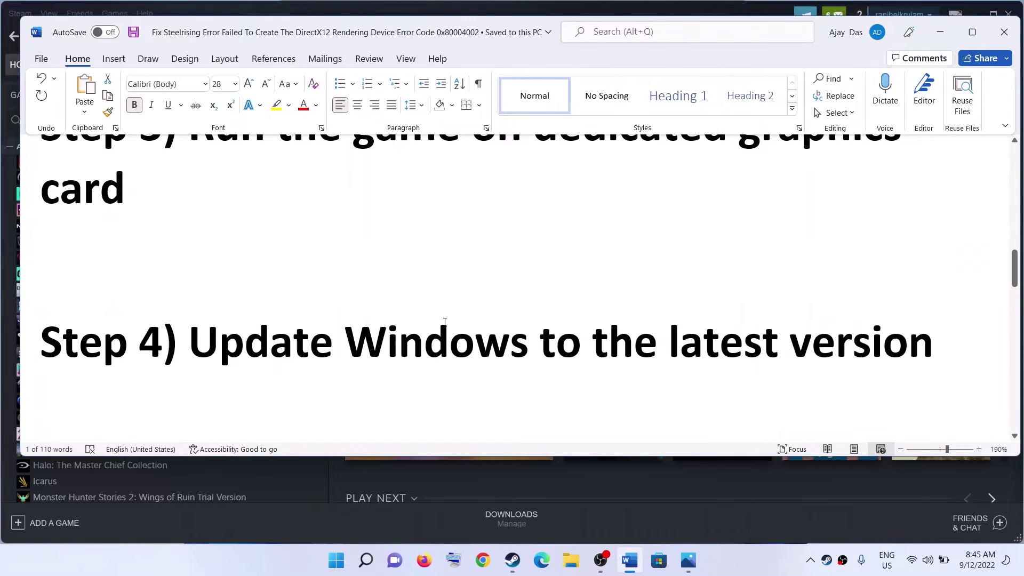
pyautogui.moveTo(221, 334); pyautogui.dragTo(884, 334)
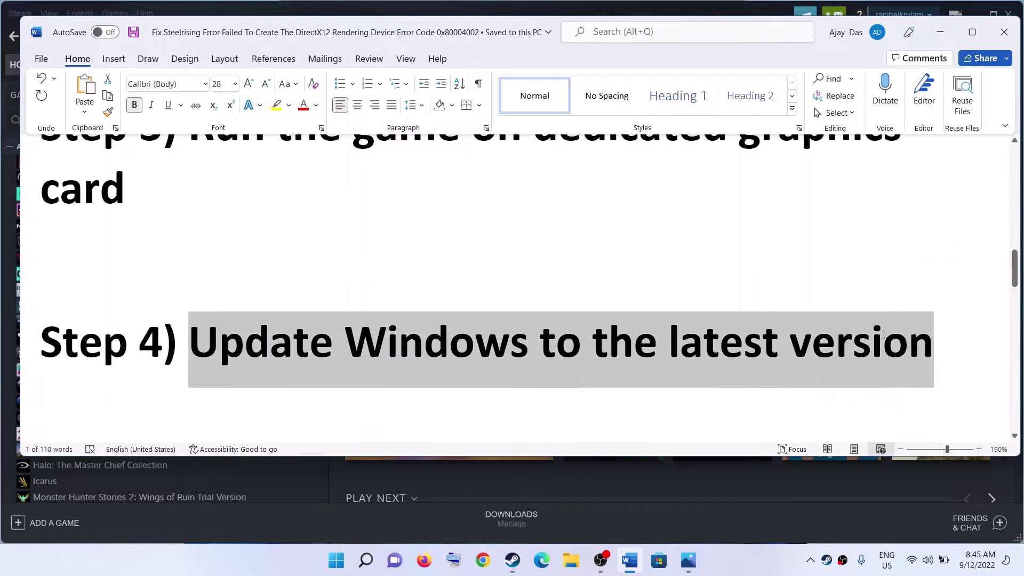
pyautogui.click(336, 560)
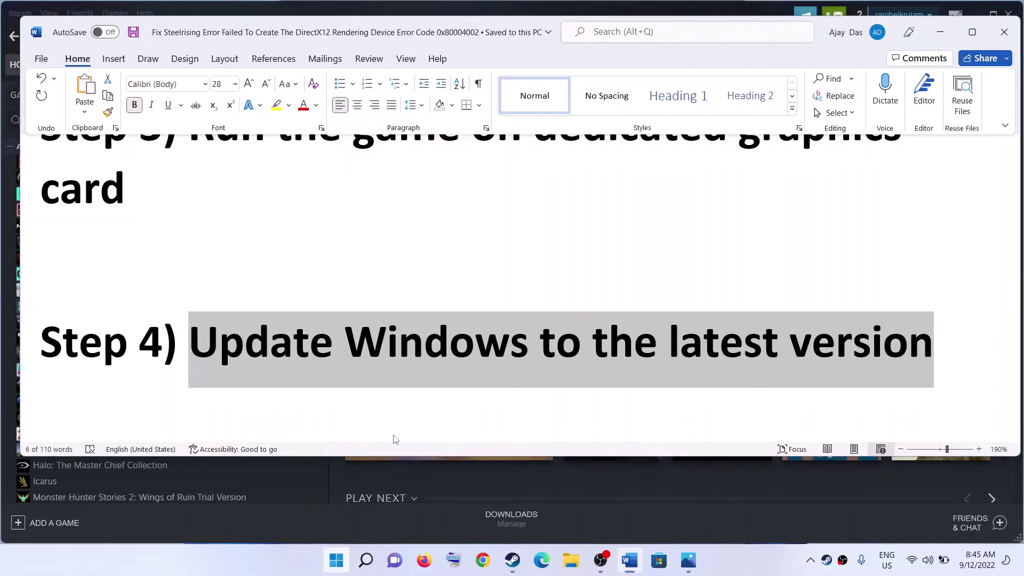
pyautogui.click(480, 223)
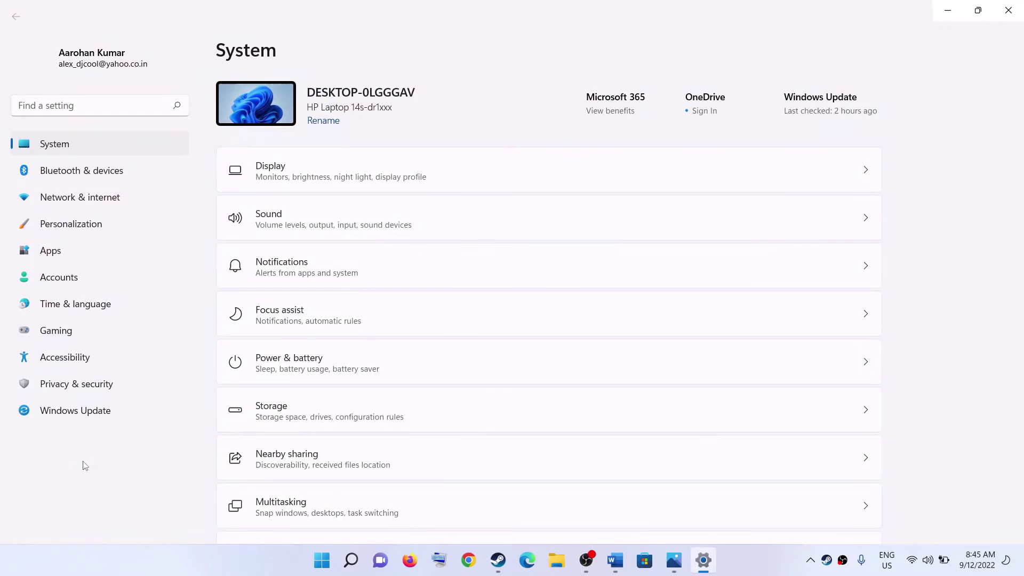
pyautogui.click(74, 410)
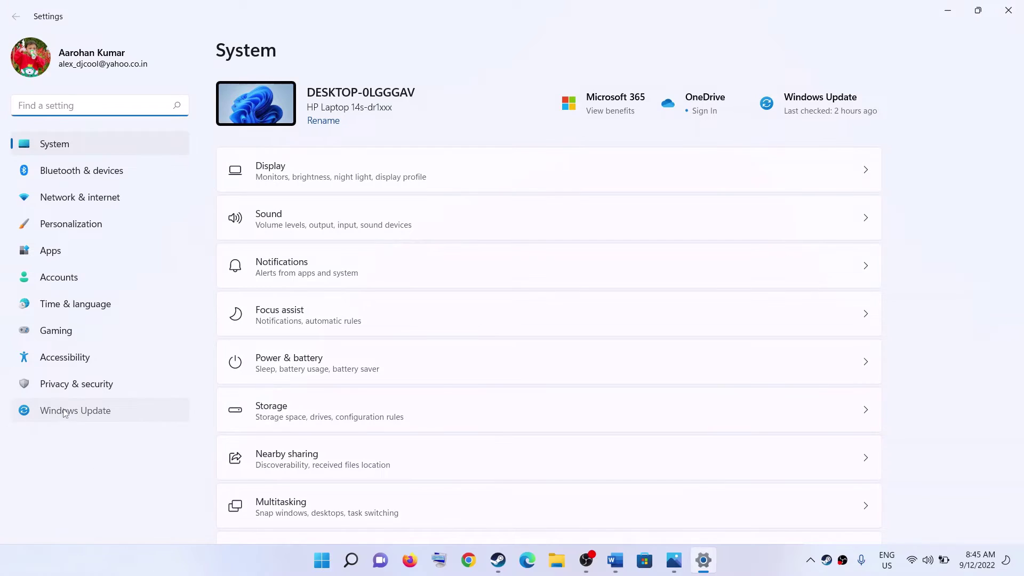
pyautogui.click(841, 107)
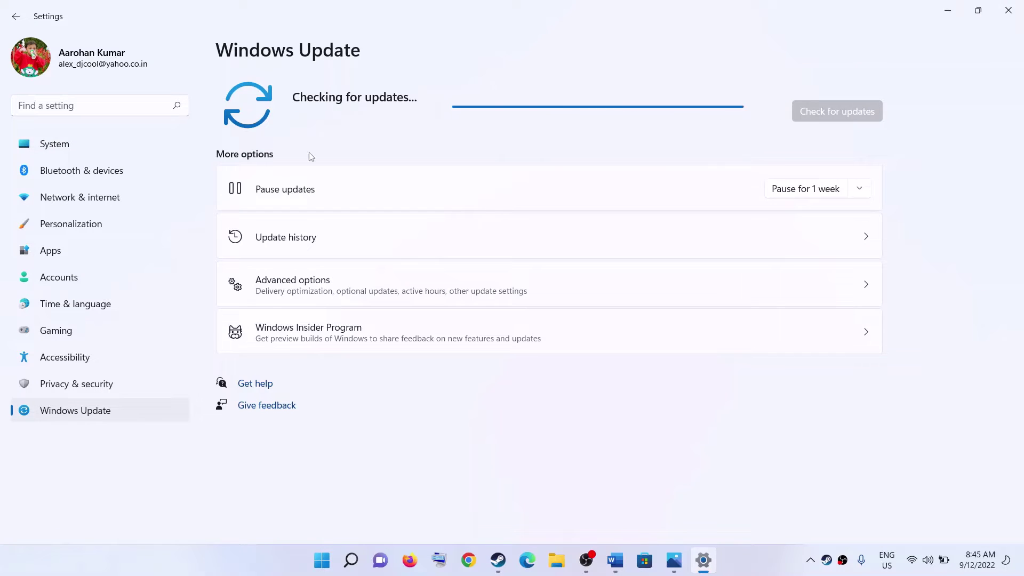
# - Open the Start menu's power options and dismiss them without choosing anything
pyautogui.click(322, 560)
pyautogui.click(677, 514)
pyautogui.click(941, 394)
pyautogui.click(941, 392)
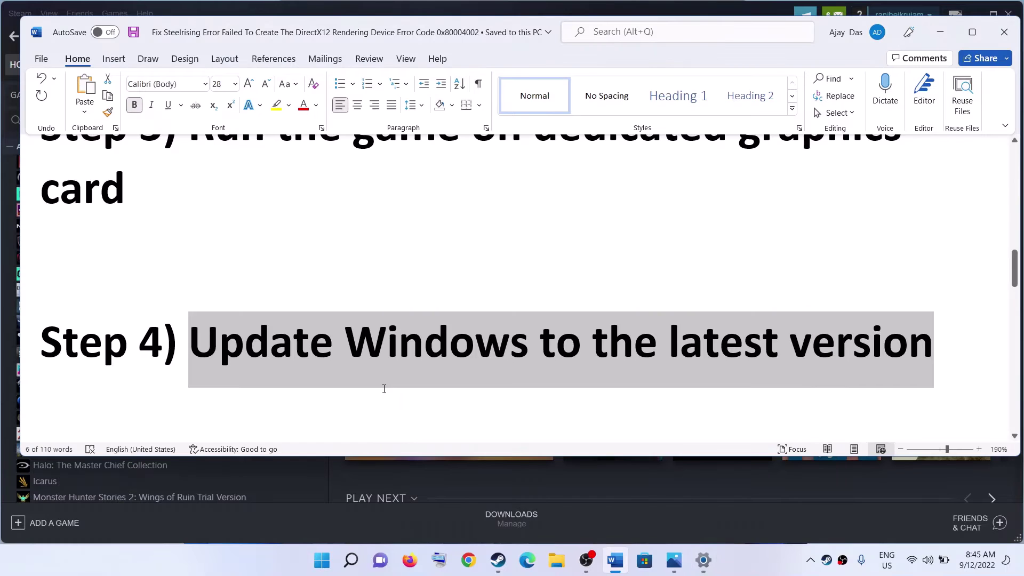
# - Copy the Microsoft DirectX link from the guide and load it in a new maximized Chrome window
pyautogui.scroll(-5, 384, 388)
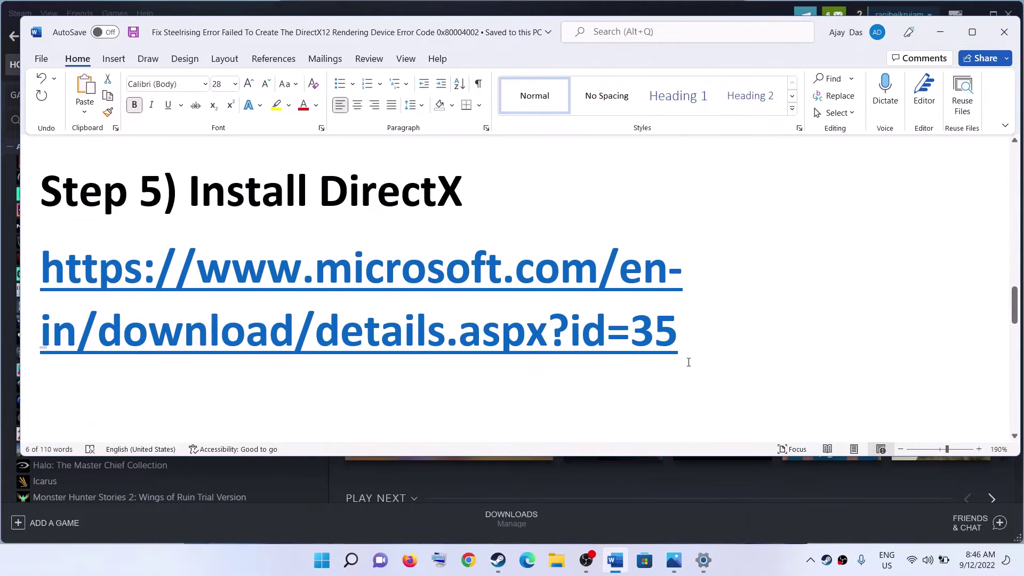
pyautogui.tripleClick(201, 276)
pyautogui.hotkey('ctrl', 'c')
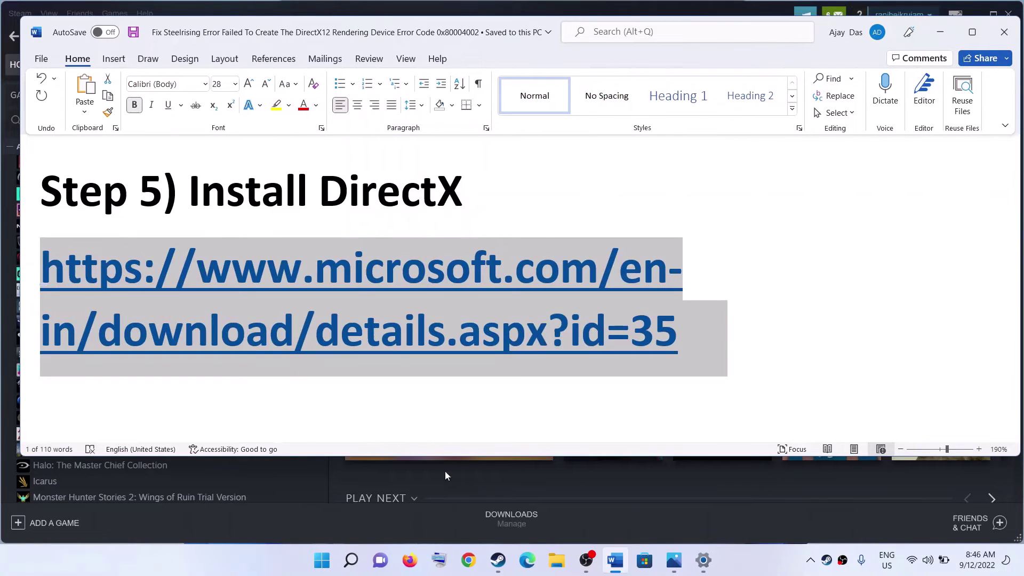
pyautogui.click(468, 560)
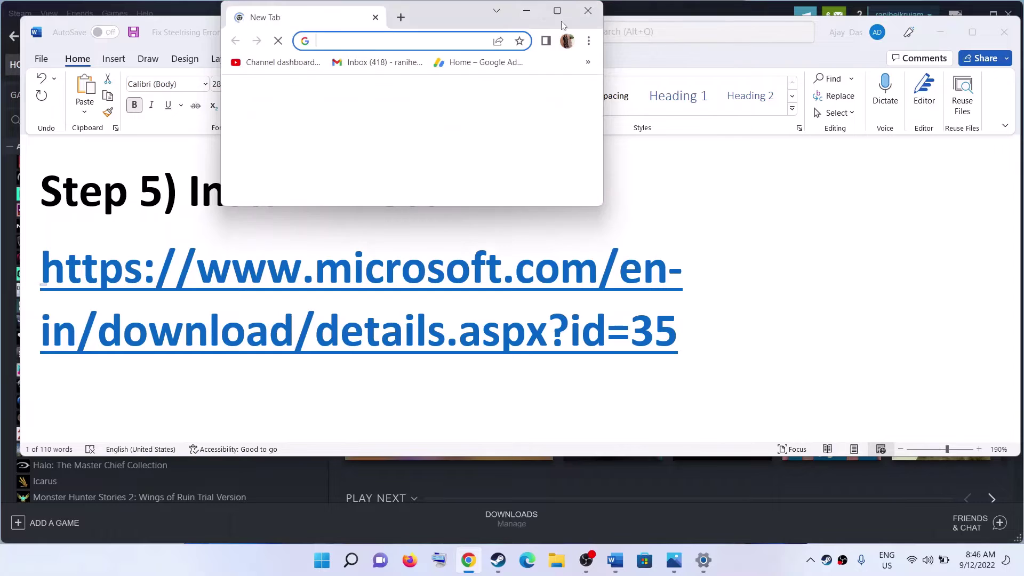
pyautogui.click(554, 11)
pyautogui.hotkey('ctrl', 'v')
pyautogui.press('Return')
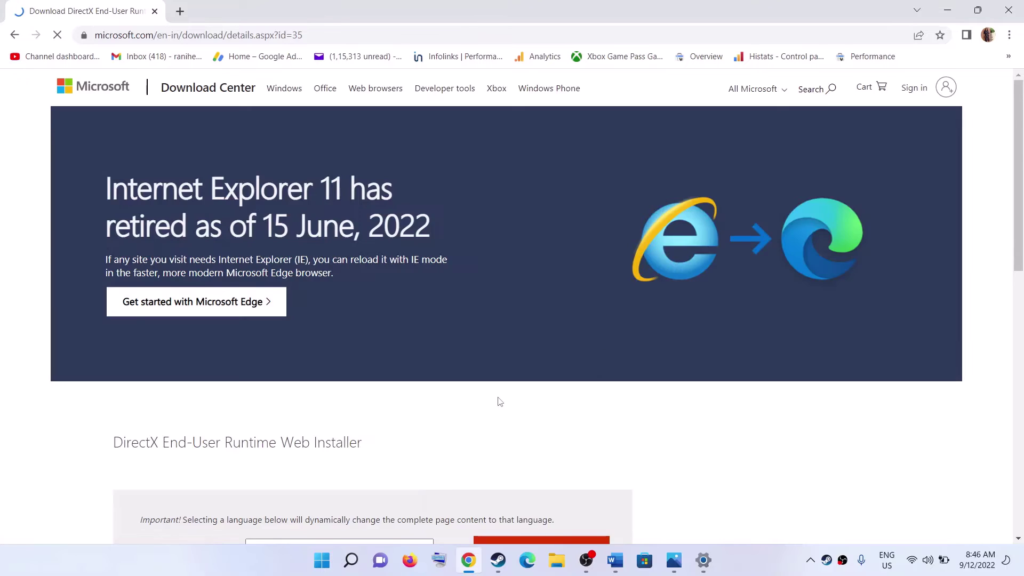
# - Download dxwebsetup.exe, keep it, and run it from the download bar
pyautogui.scroll(-4, 499, 401)
pyautogui.click(537, 340)
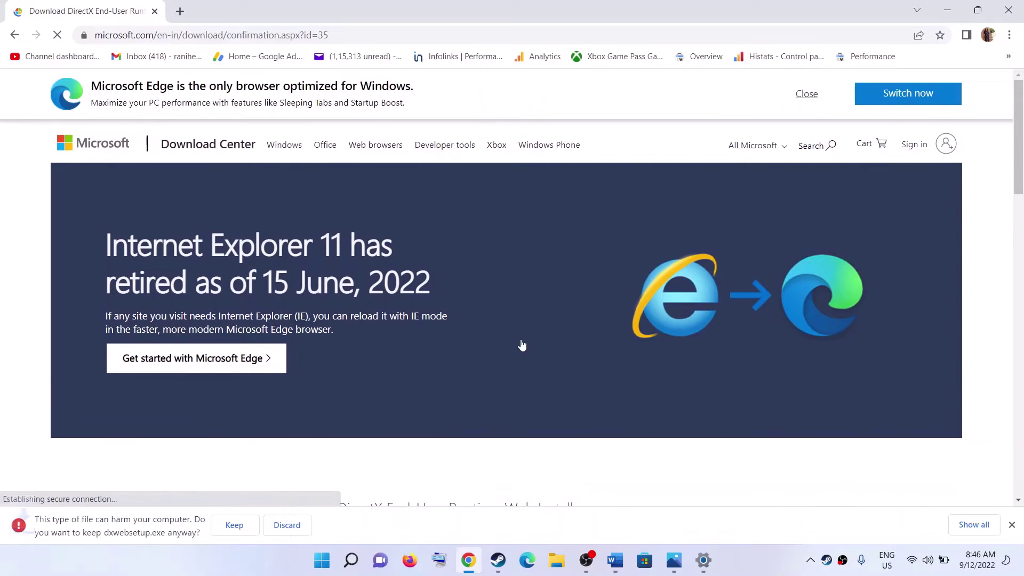
pyautogui.click(234, 525)
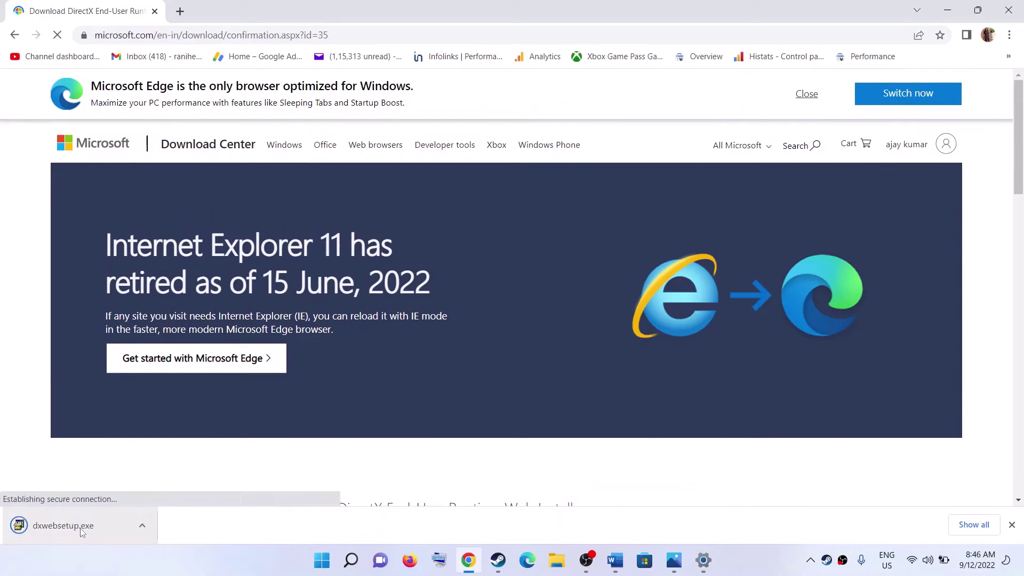
pyautogui.click(51, 531)
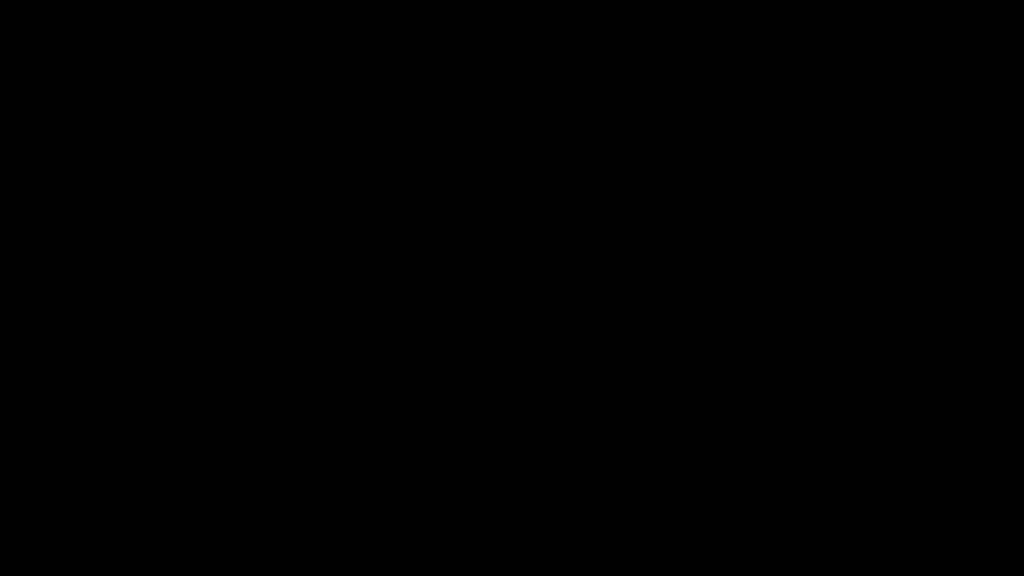
# - Accept the DirectX licence, skip the Bing Bar offer, and start installing components
pyautogui.click(245, 263)
pyautogui.click(315, 310)
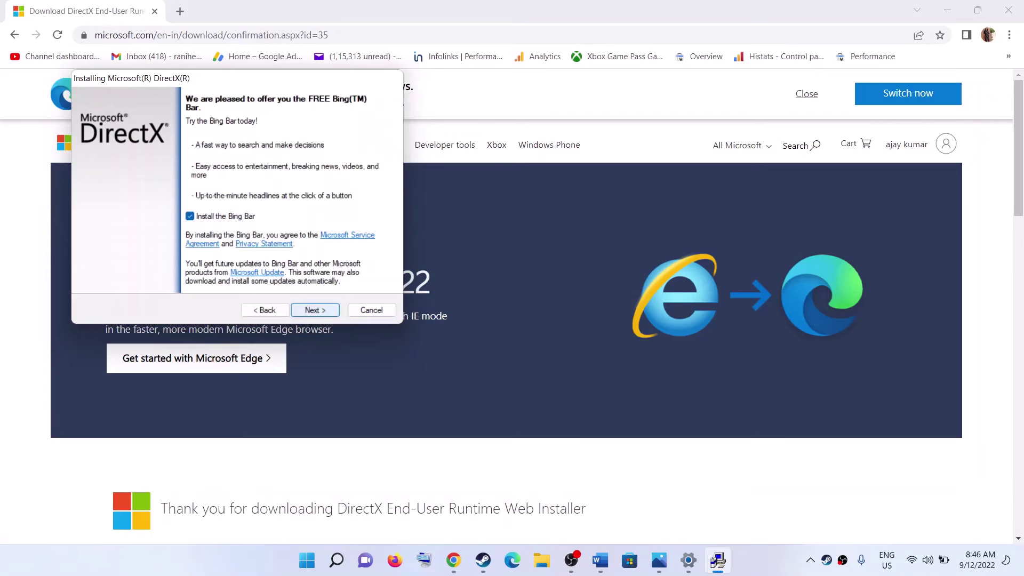
pyautogui.click(315, 311)
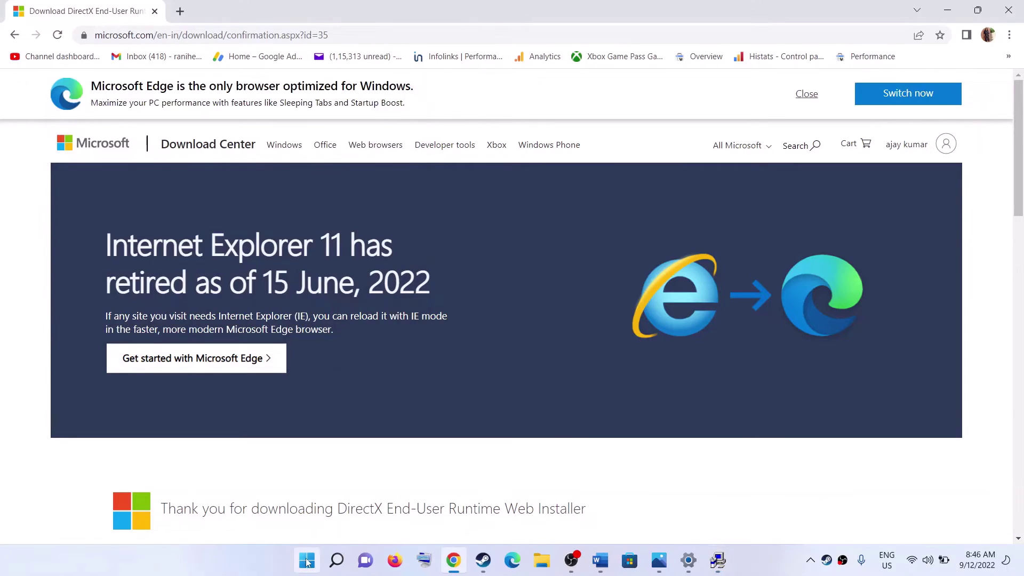
# - Dismiss the Start power options, then scroll the Word guide to Step 6: Install Xbox Accessories
pyautogui.press('super')
pyautogui.click(678, 514)
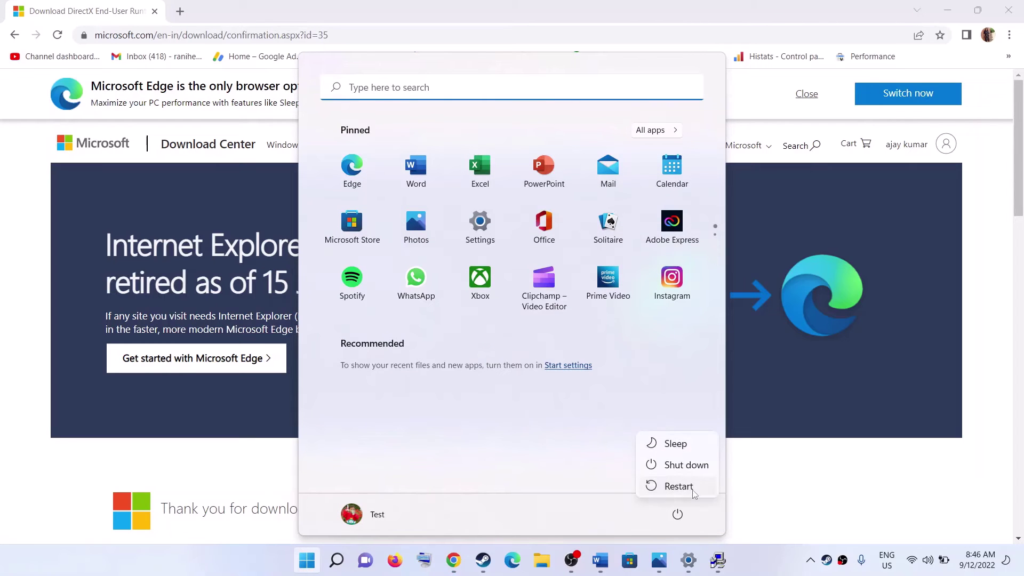
pyautogui.click(859, 484)
pyautogui.click(774, 500)
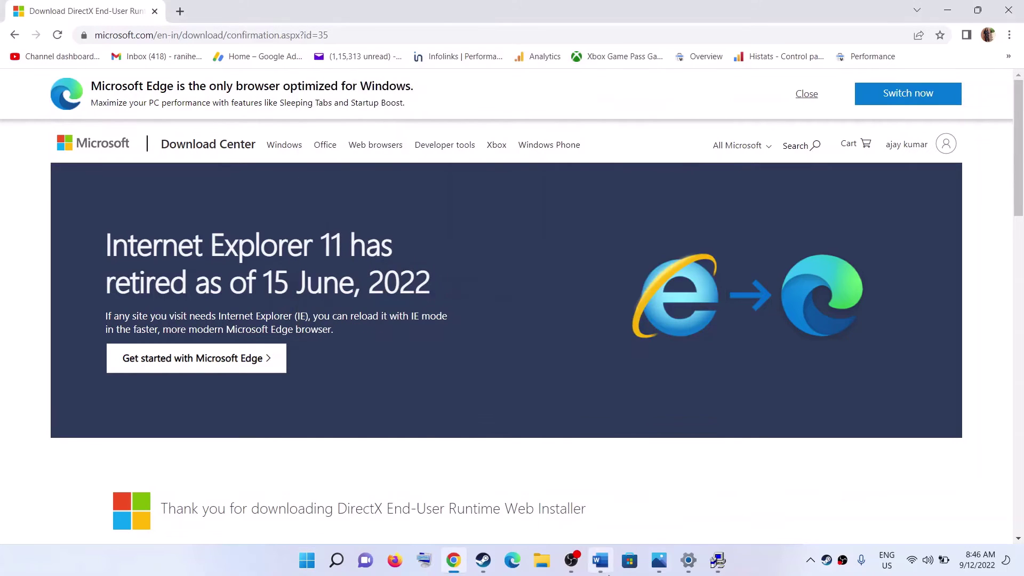
pyautogui.click(600, 560)
pyautogui.scroll(-2, 397, 319)
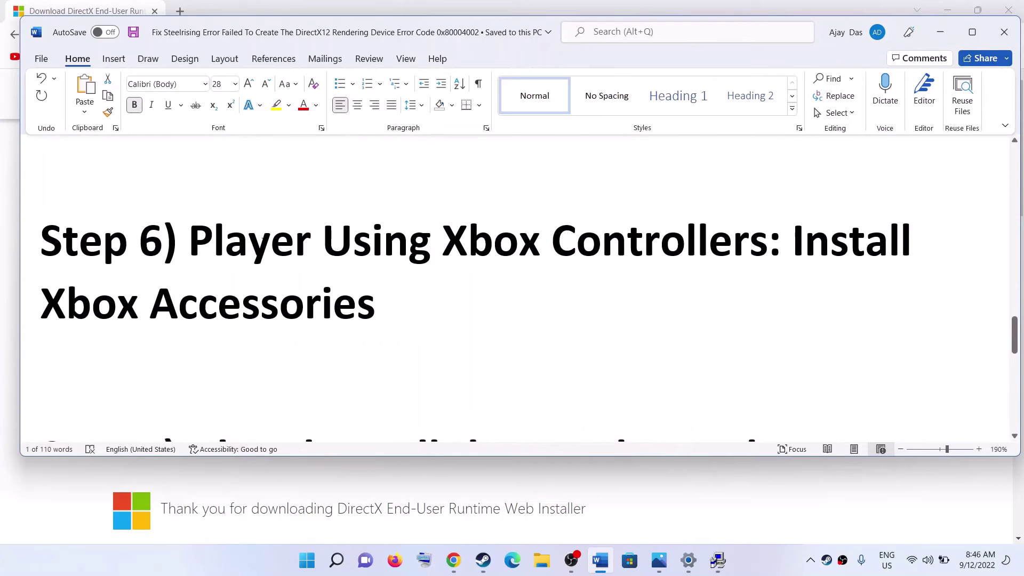
# - Highlight 'Xbox Accessories' in the Step 6 heading and launch the Microsoft Store
pyautogui.moveTo(190, 241); pyautogui.dragTo(661, 241)
pyautogui.click(434, 298)
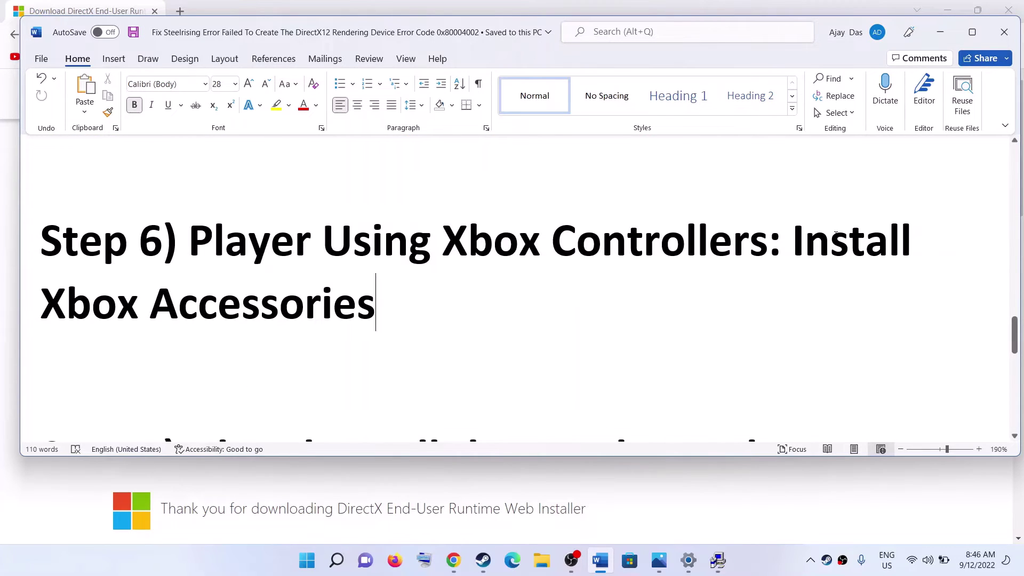
pyautogui.moveTo(373, 302); pyautogui.dragTo(43, 301)
pyautogui.hotkey('ctrl', 'c')
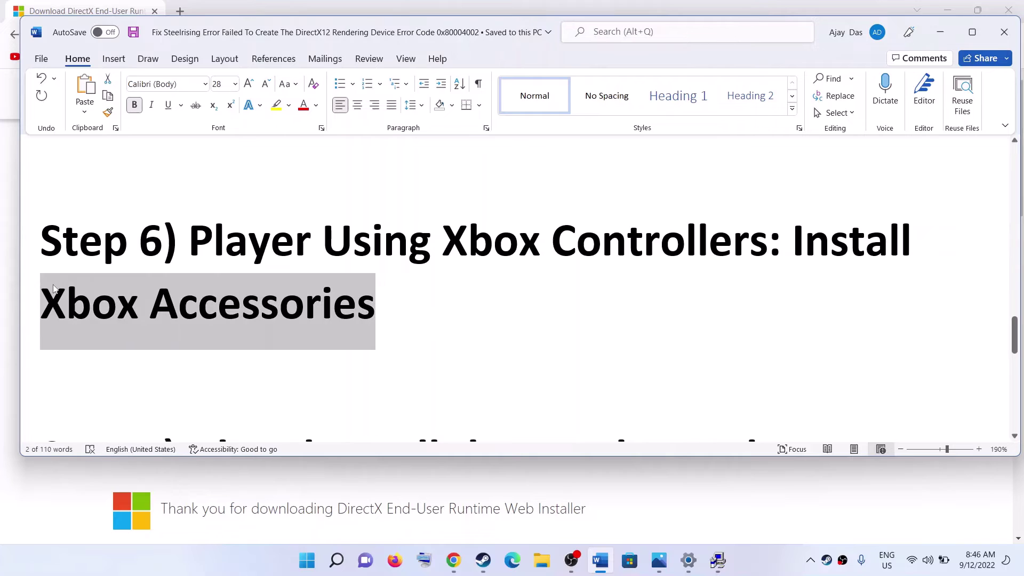
pyautogui.click(630, 560)
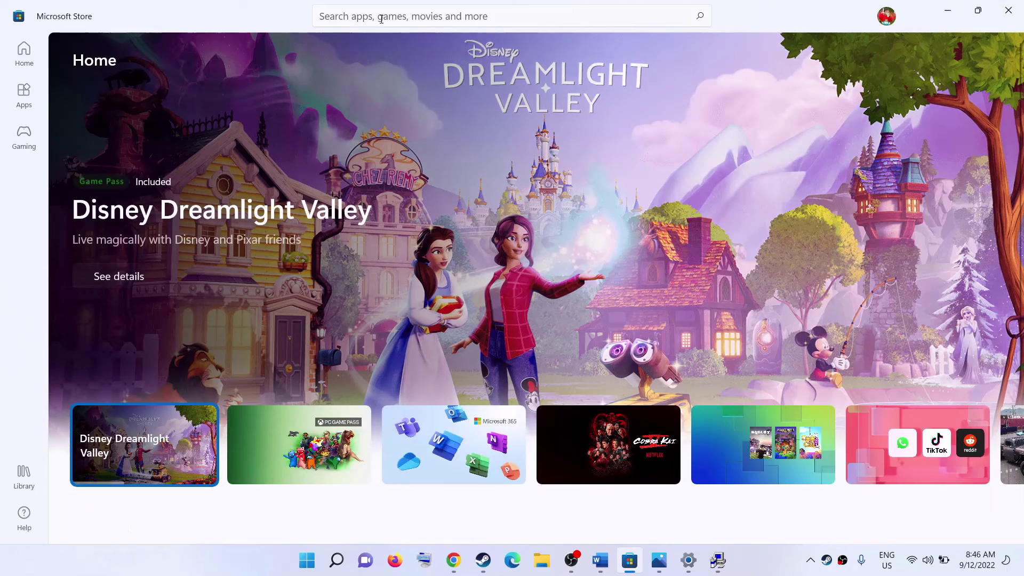
# - Search the Store for Xbox Accessories, install it, and scroll the Word guide to Step 7
pyautogui.click(381, 19)
pyautogui.hotkey('ctrl', 'v')
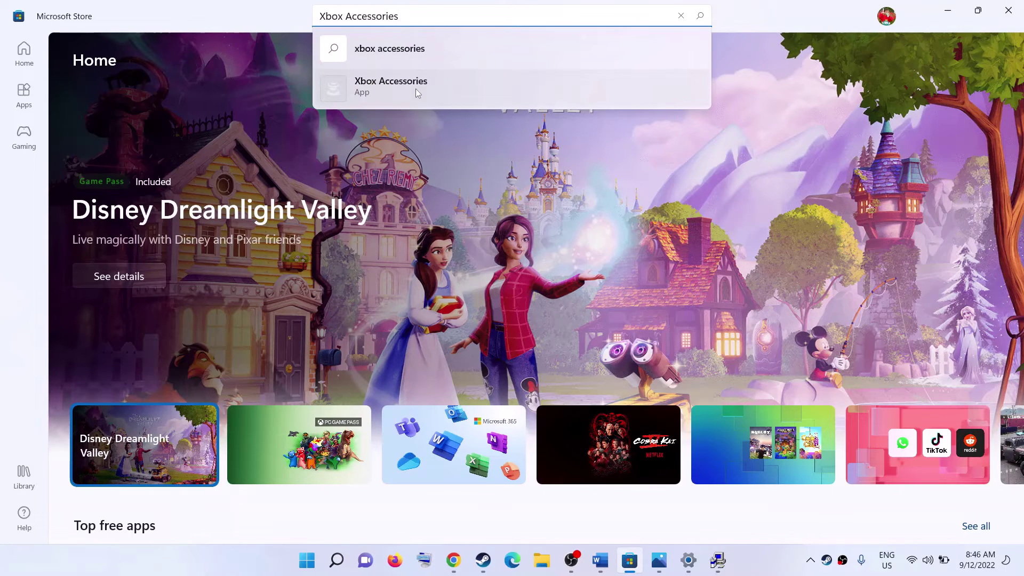
pyautogui.click(396, 88)
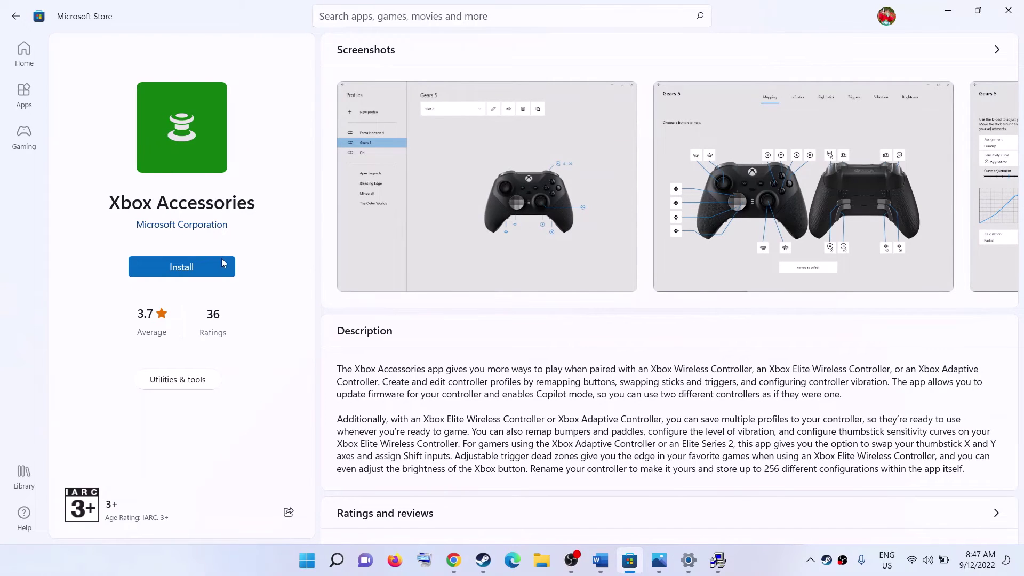
pyautogui.click(178, 269)
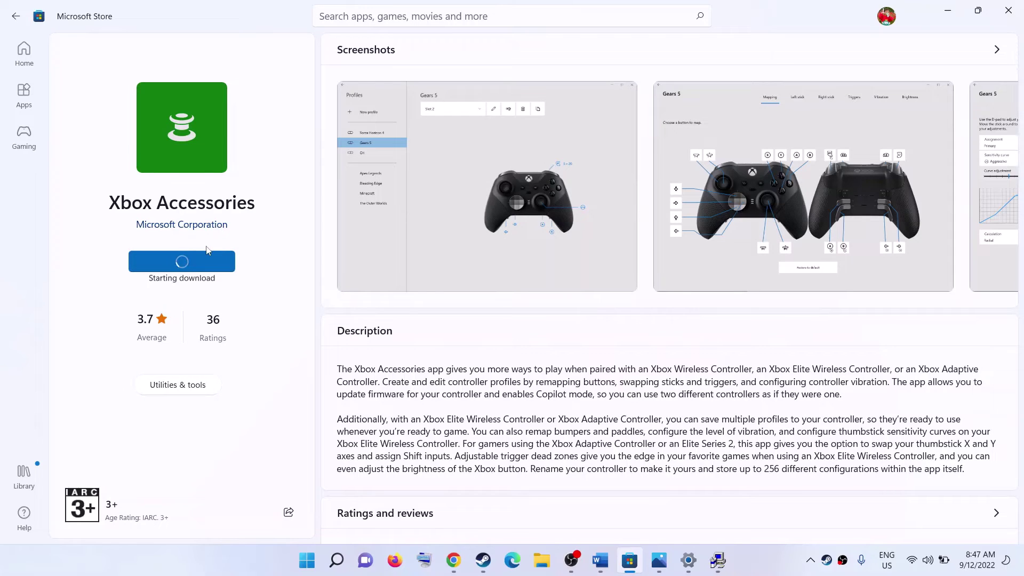
pyautogui.click(600, 560)
pyautogui.scroll(-5, 181, 301)
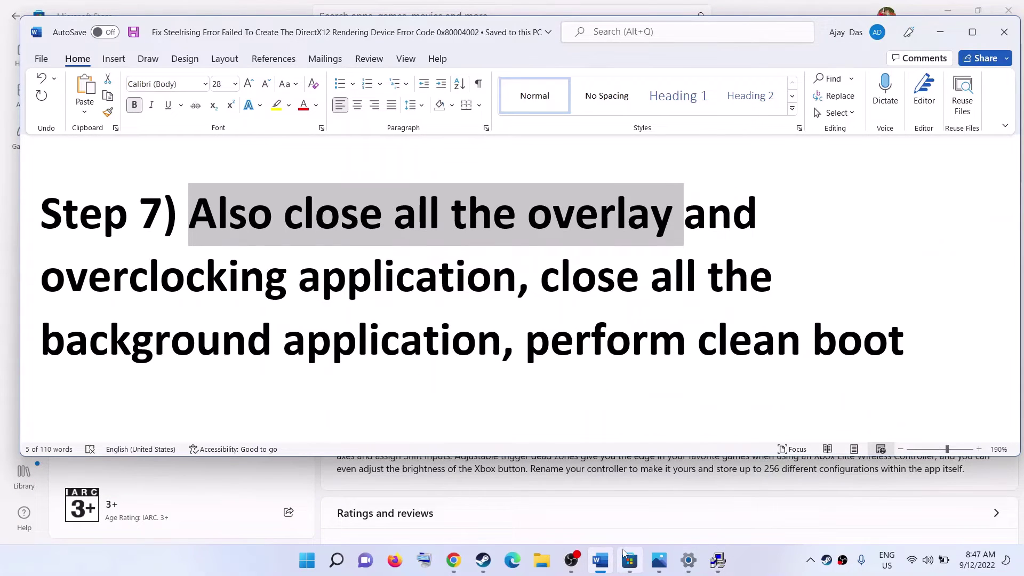
# - Uncheck 'Enable the Steam Overlay while in-game' in Crab Game's General properties and close them
pyautogui.click(486, 568)
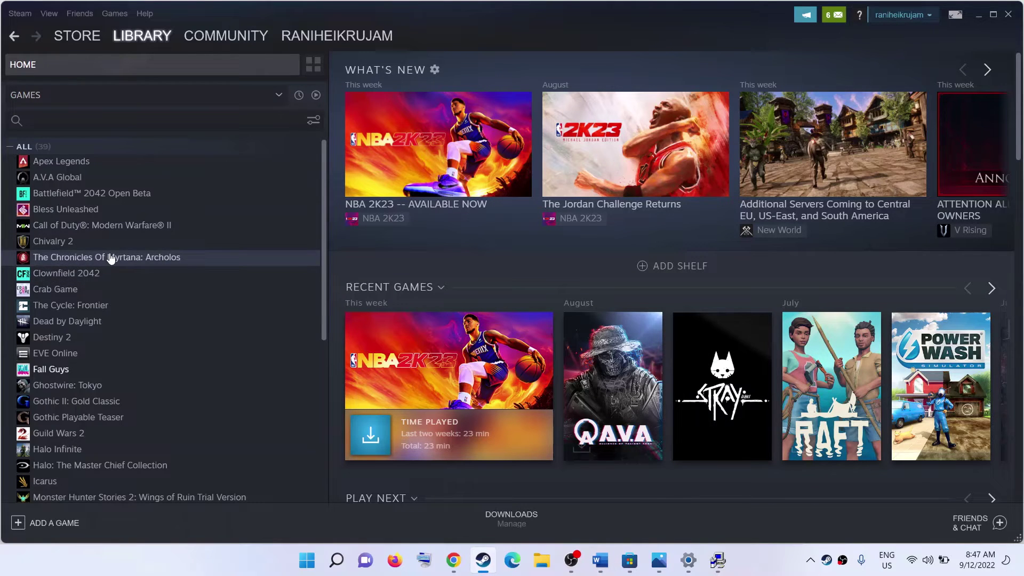
pyautogui.rightClick(63, 291)
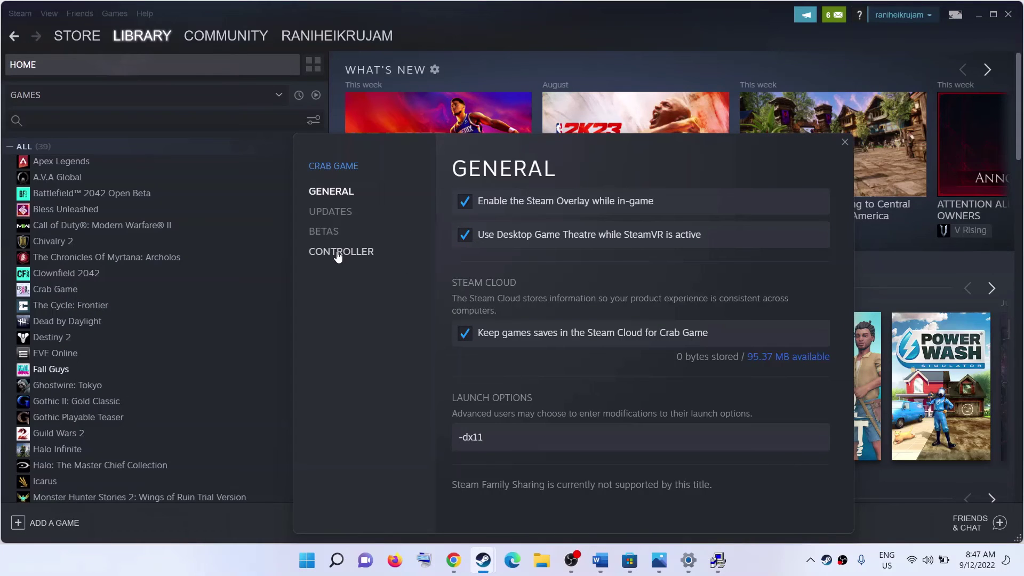
pyautogui.click(338, 254)
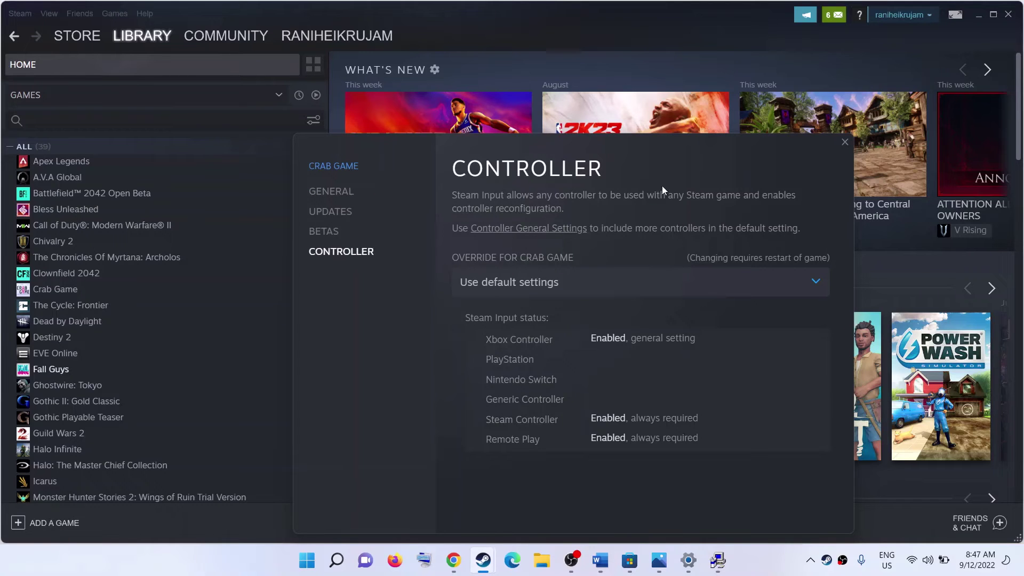
pyautogui.click(611, 566)
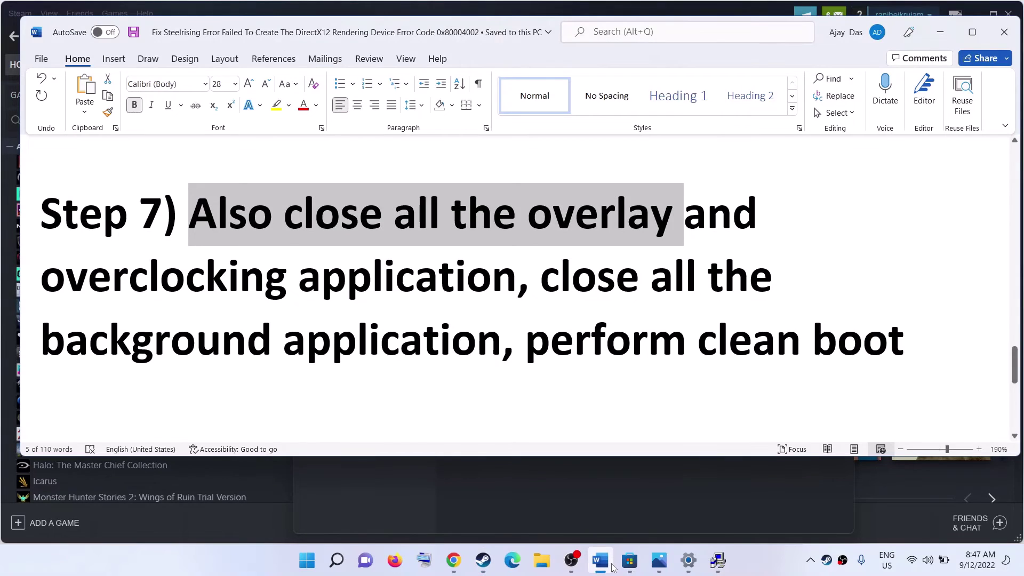
pyautogui.click(611, 566)
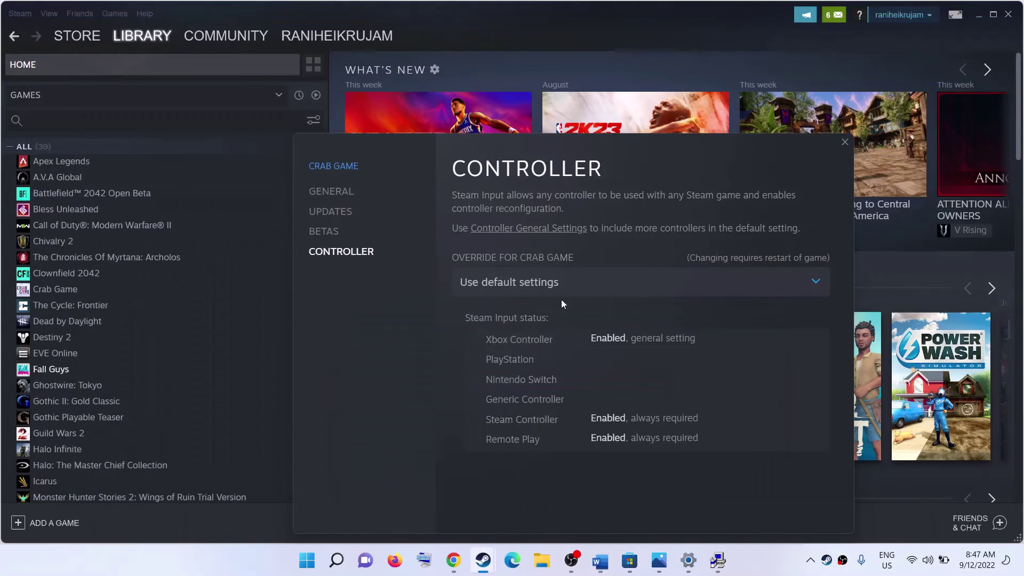
pyautogui.click(333, 191)
pyautogui.click(468, 207)
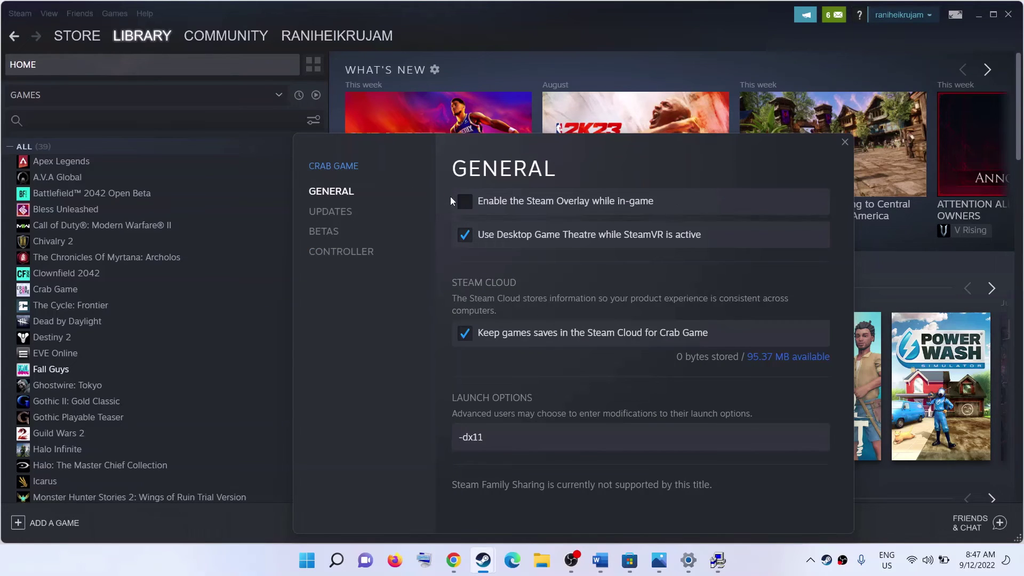
pyautogui.click(845, 143)
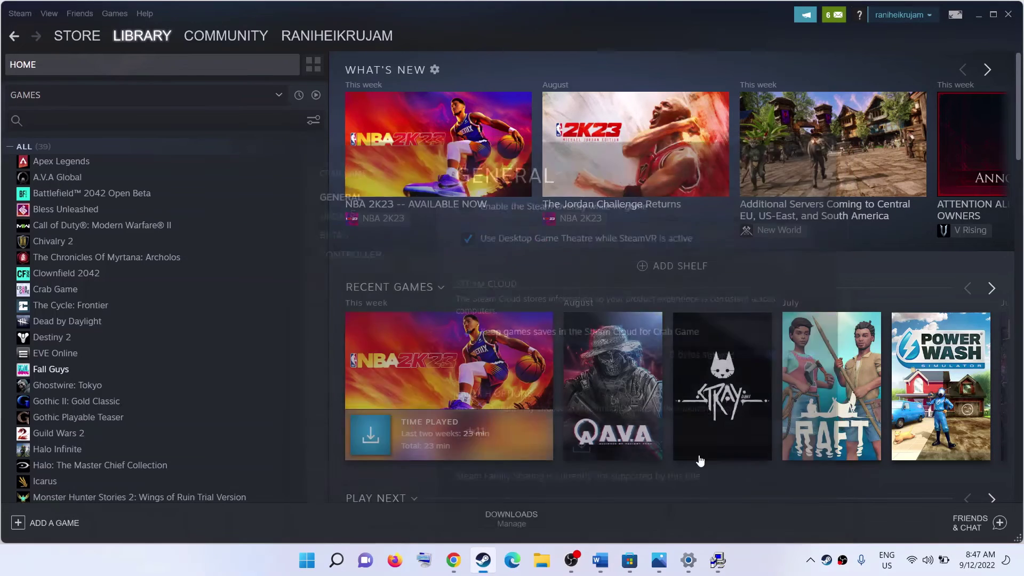
pyautogui.click(601, 559)
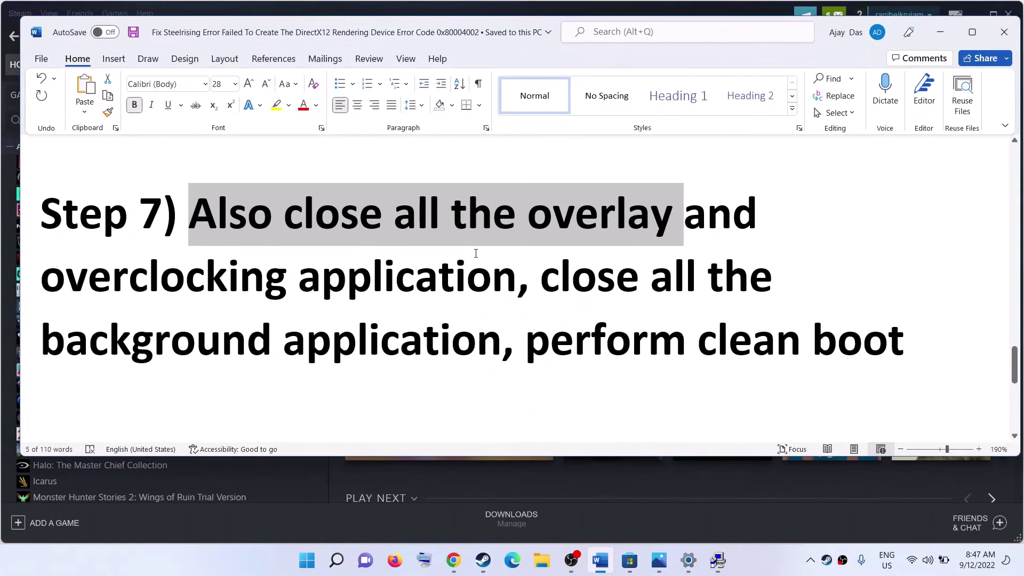
# - Search Windows for Discord and GeForce to confirm neither overlay app is installed
pyautogui.click(468, 274)
pyautogui.moveTo(416, 213); pyautogui.dragTo(653, 216)
pyautogui.click(313, 560)
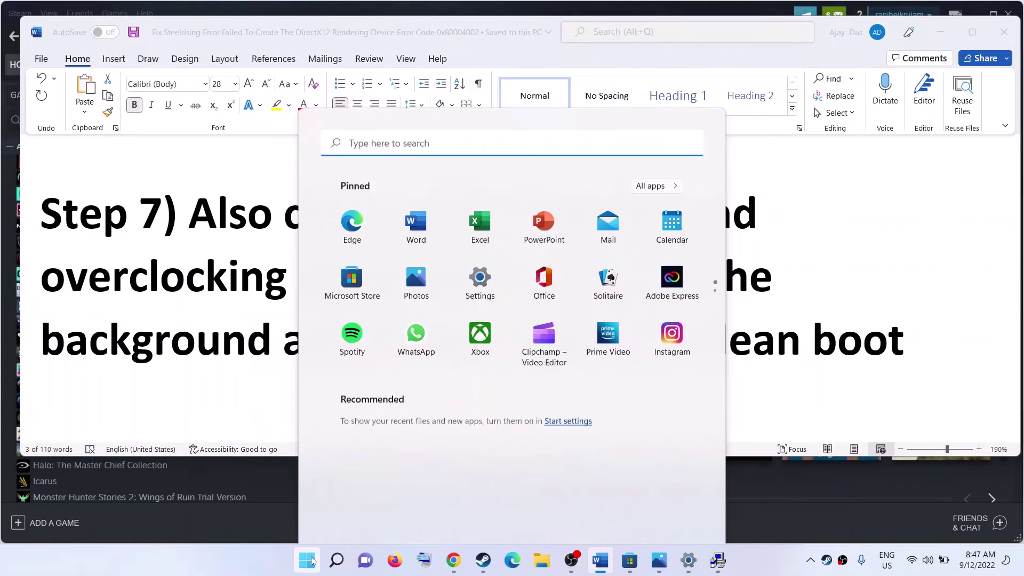
pyautogui.write('discord')
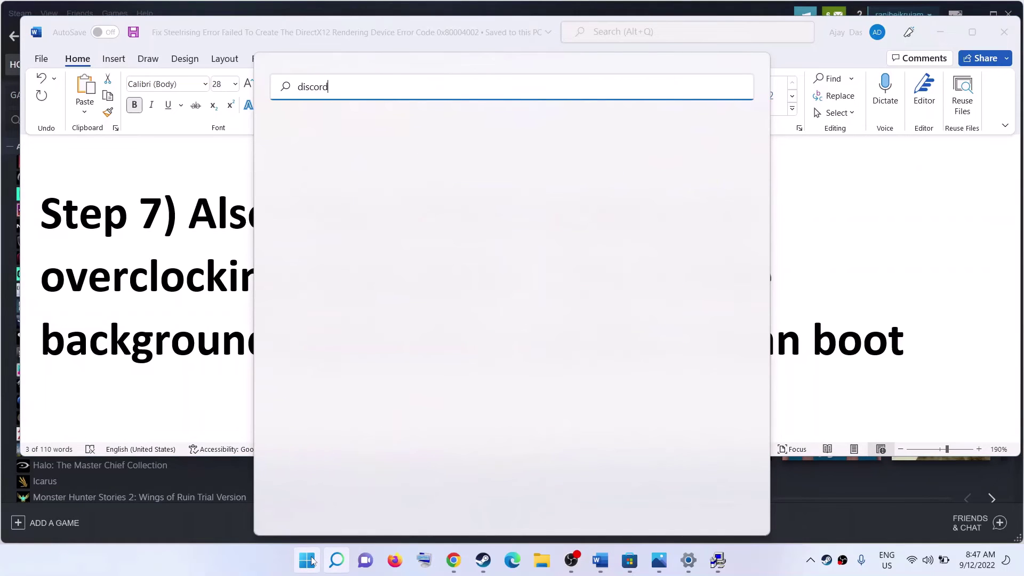
pyautogui.hotkey('ctrl', 'a')
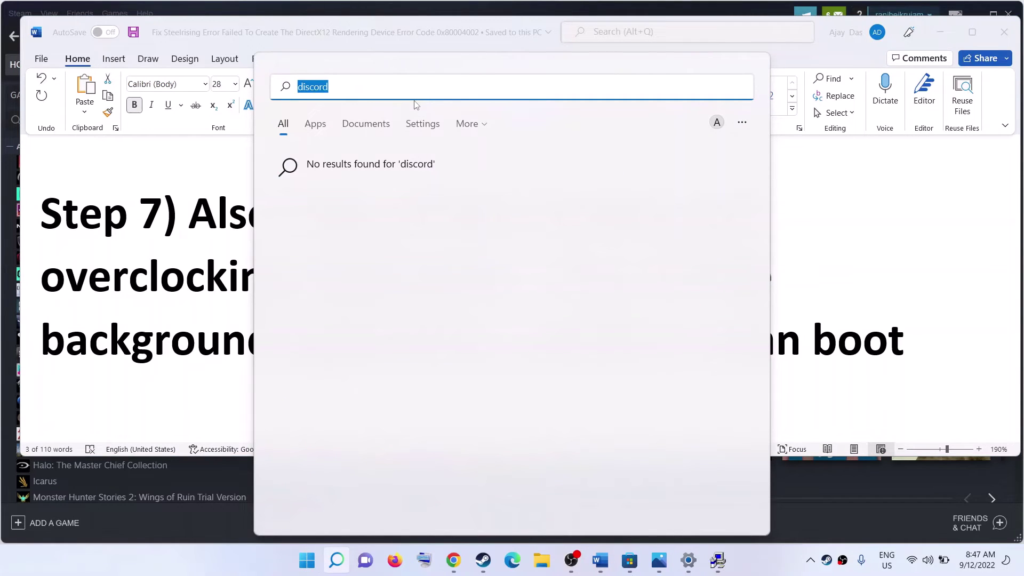
pyautogui.write('geforce')
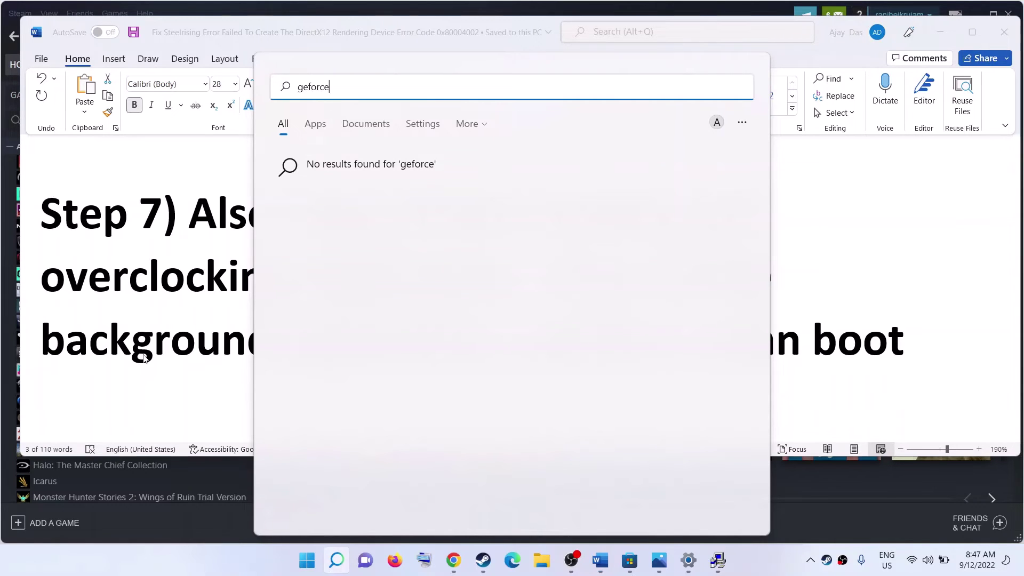
pyautogui.press('Escape')
# - Confirm MSI Afterburner isn't installed and highlight Step 7's overclocking and background-app advice
pyautogui.moveTo(415, 215); pyautogui.dragTo(763, 215)
pyautogui.moveTo(66, 275); pyautogui.dragTo(515, 278)
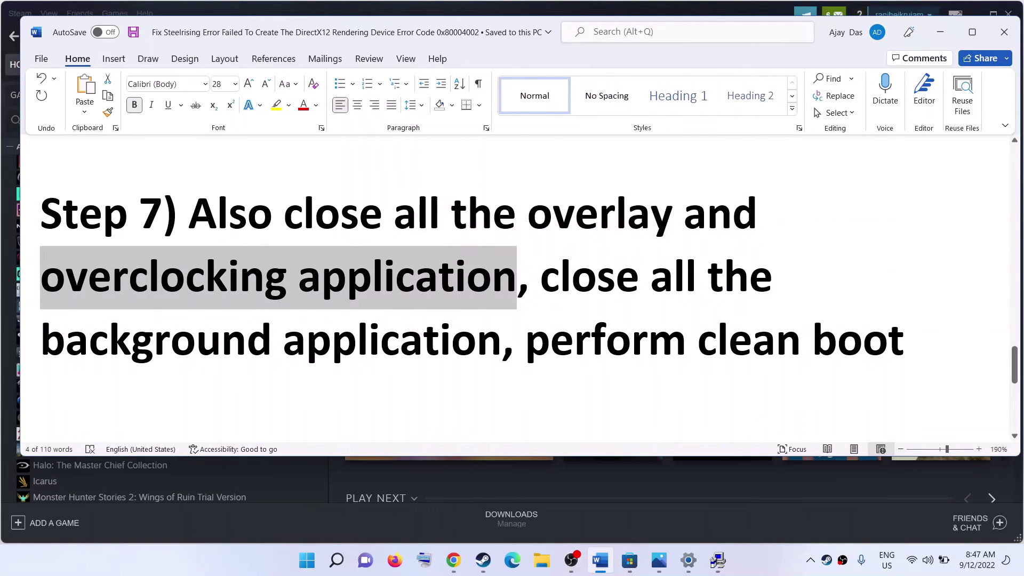
pyautogui.click(305, 569)
pyautogui.write('ms')
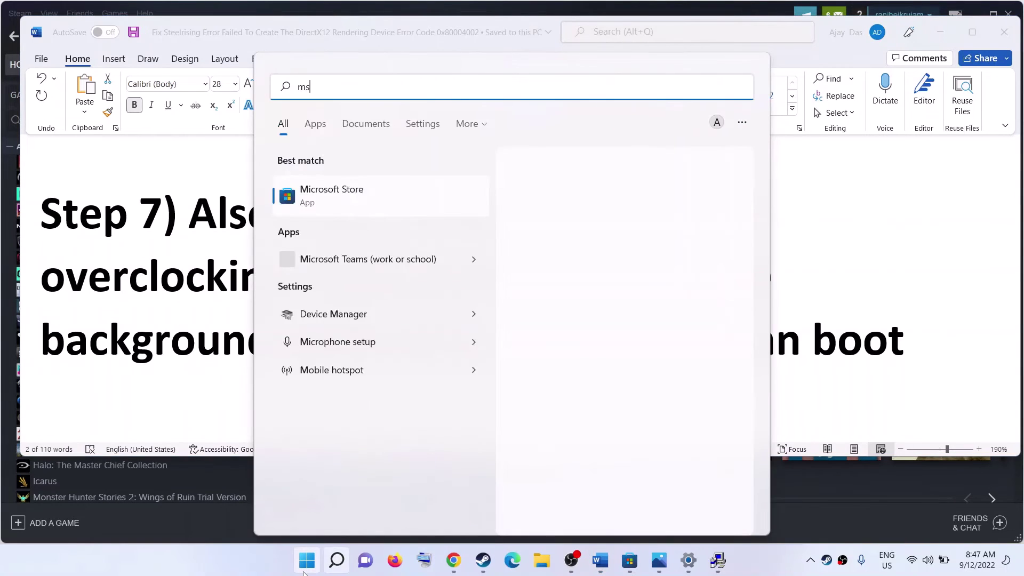
pyautogui.write('i afterburner')
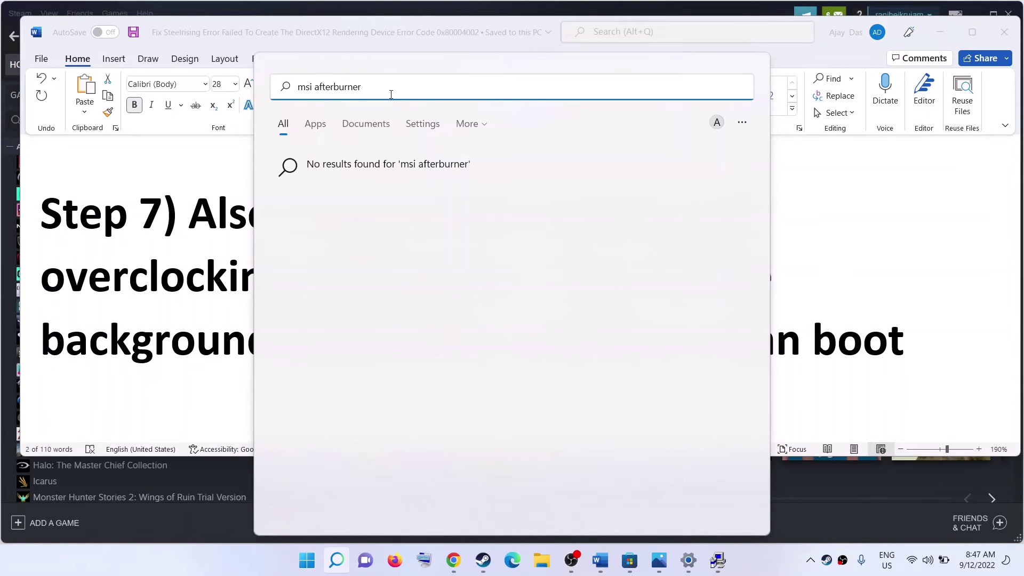
pyautogui.moveTo(390, 94); pyautogui.dragTo(157, 84)
pyautogui.click(77, 281)
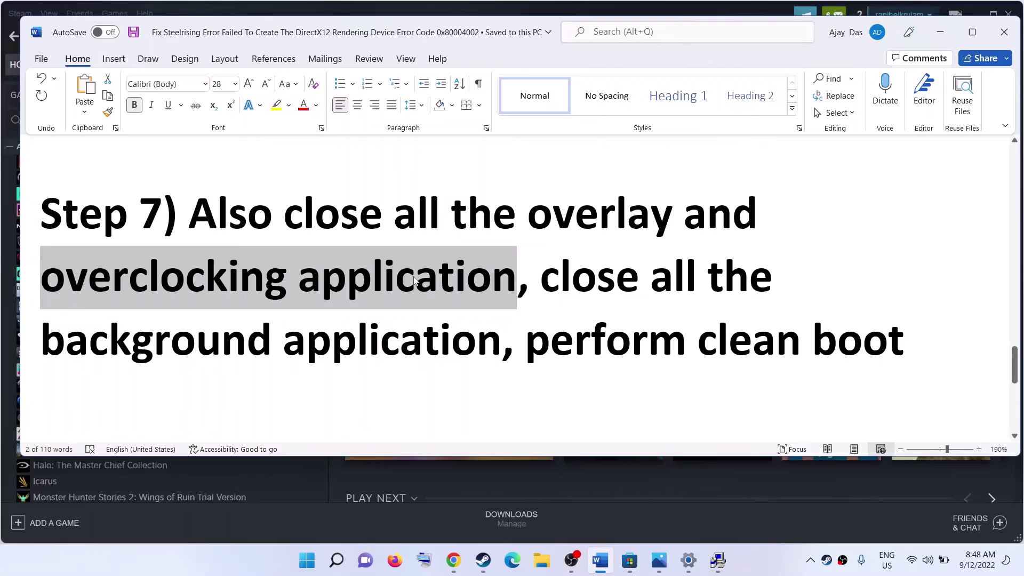
pyautogui.moveTo(535, 280); pyautogui.dragTo(522, 328)
pyautogui.click(332, 349)
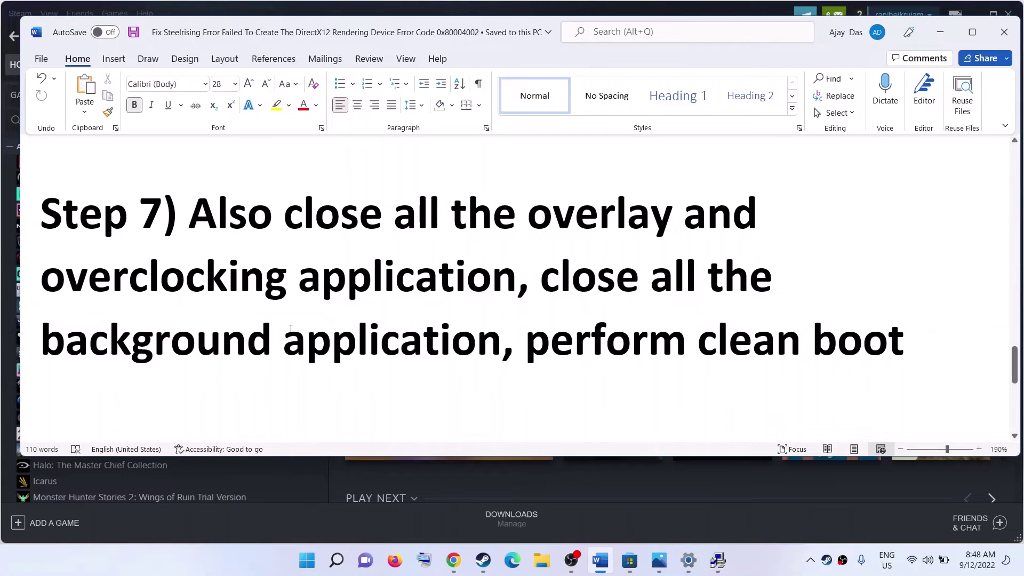
# - Open System Configuration, hide all Microsoft services on the Services tab, and confirm with OK
pyautogui.click(526, 339)
pyautogui.moveTo(526, 339); pyautogui.dragTo(906, 342)
pyautogui.click(307, 560)
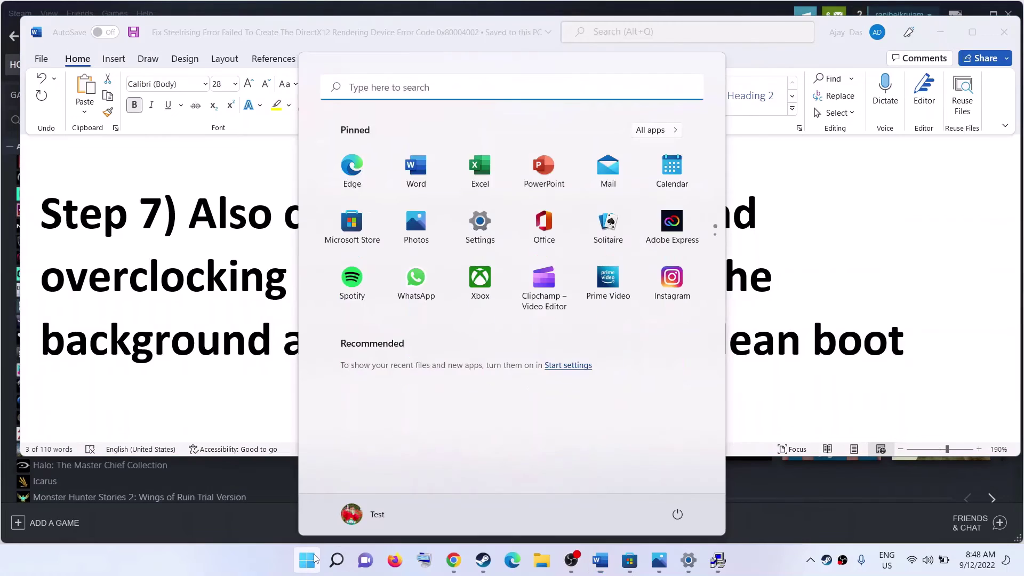
pyautogui.write('system')
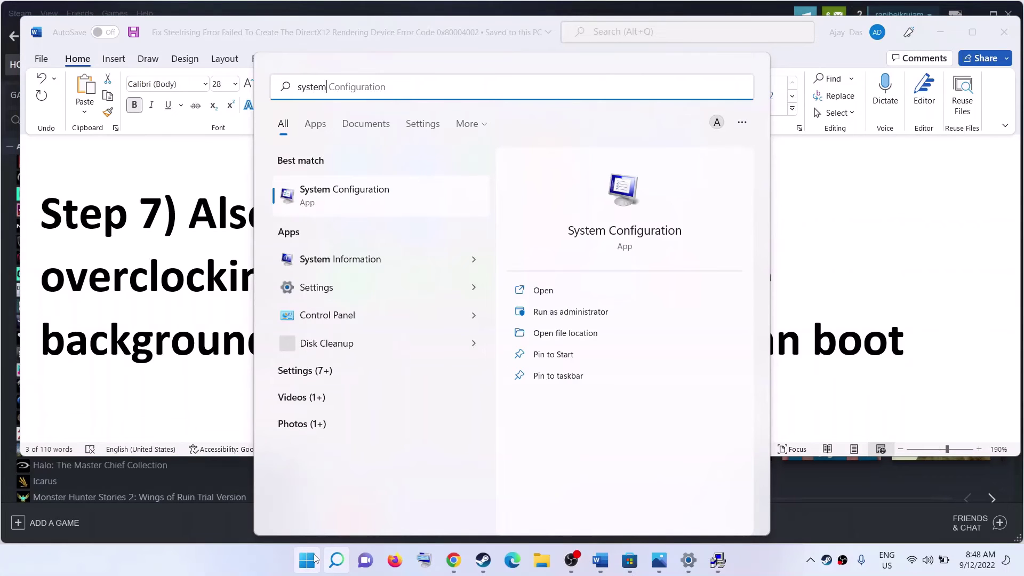
pyautogui.click(441, 85)
pyautogui.click(326, 212)
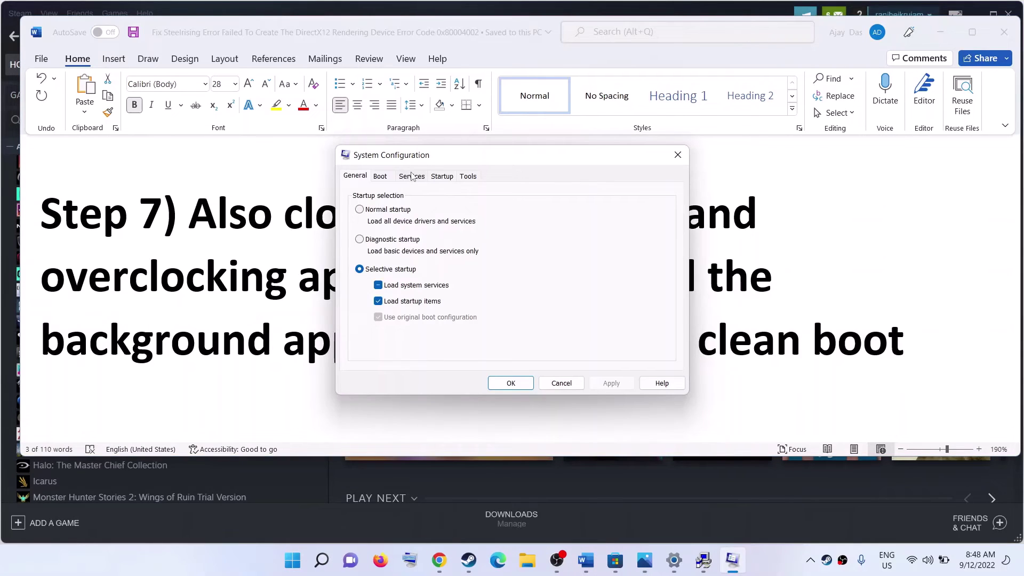
pyautogui.click(411, 176)
pyautogui.click(417, 362)
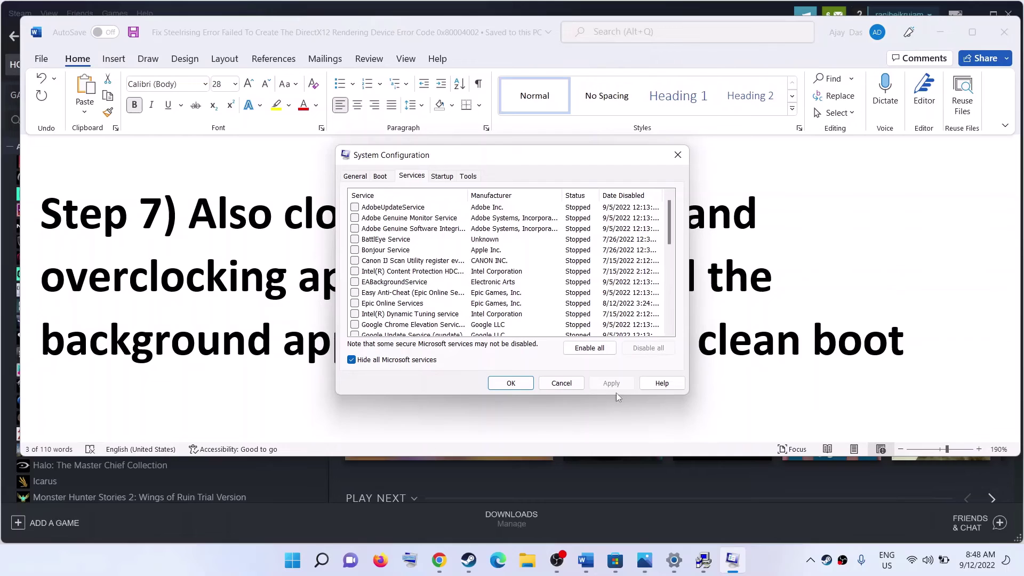
pyautogui.click(511, 383)
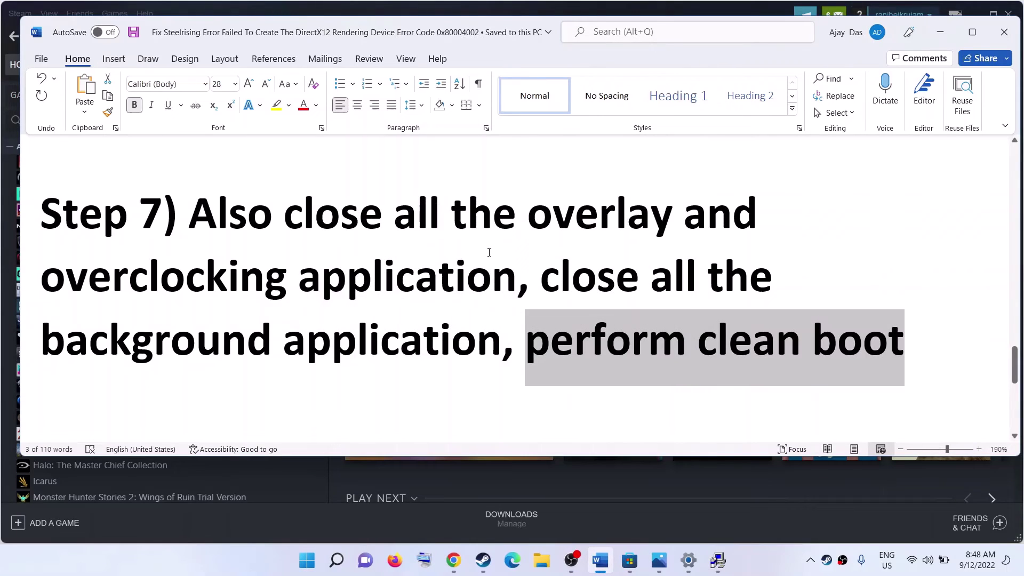
# - Highlight the Step 8 verify-game-files text and briefly open Crab Game's properties
pyautogui.scroll(-3, 503, 241)
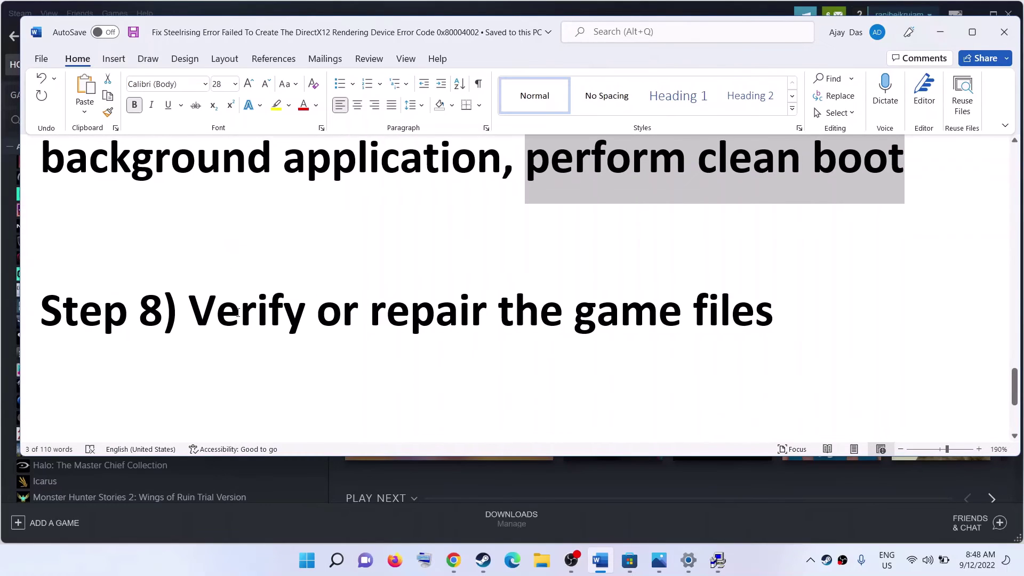
pyautogui.moveTo(238, 313); pyautogui.dragTo(773, 314)
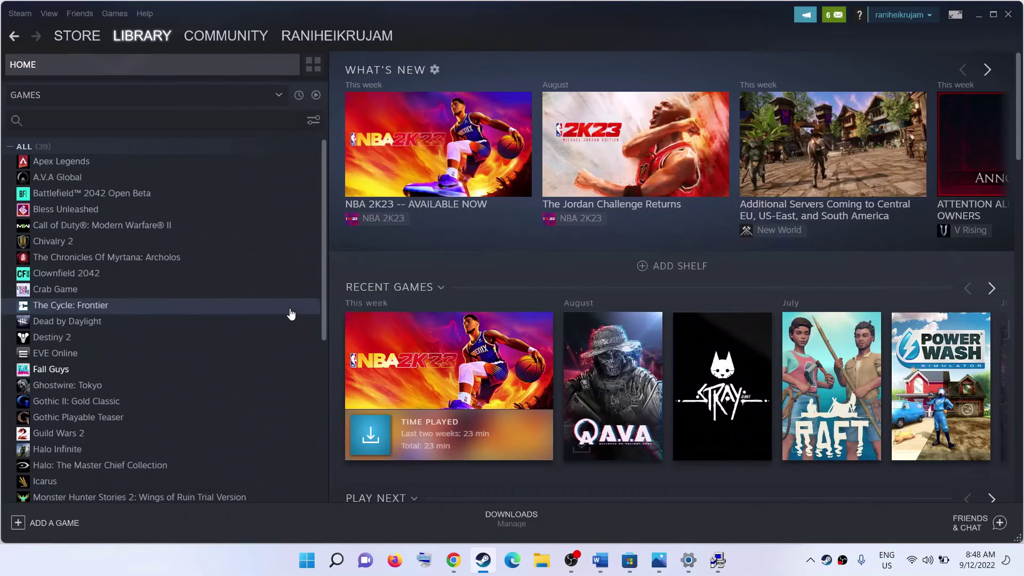
pyautogui.rightClick(64, 293)
pyautogui.click(91, 376)
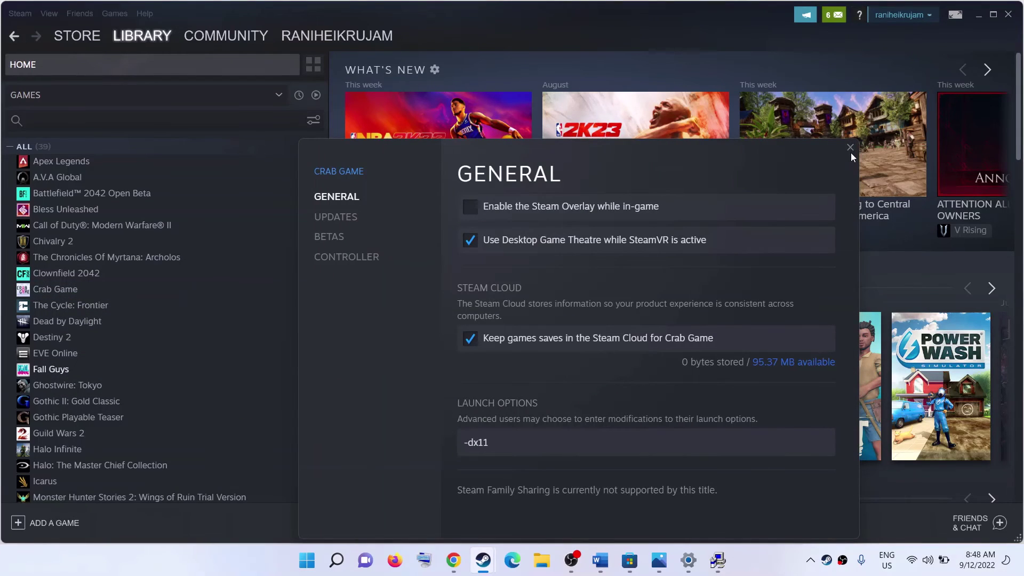
pyautogui.click(850, 147)
# - View Fall Guys' Local Files properties page, then close it and return to Word
pyautogui.rightClick(74, 371)
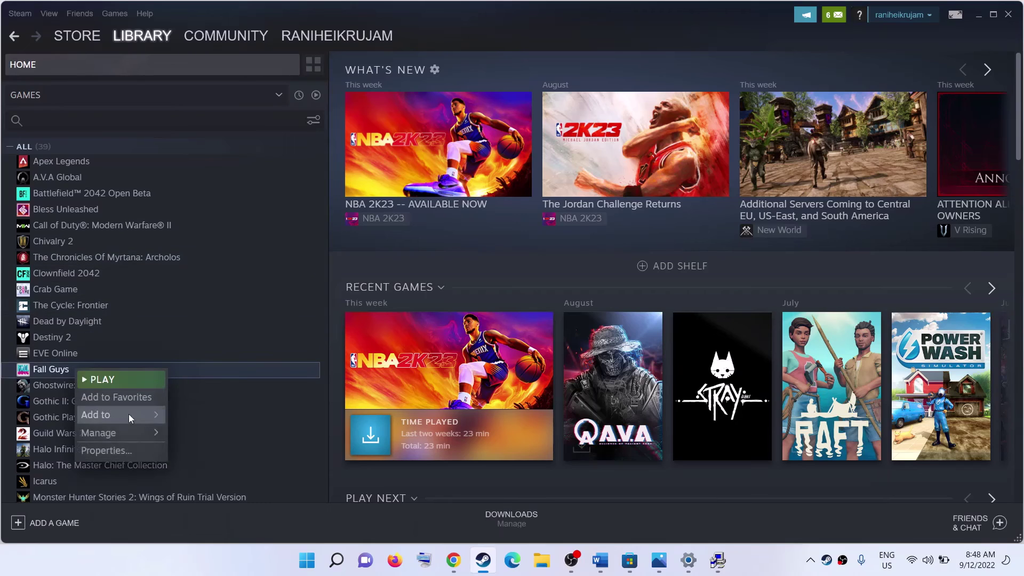
pyautogui.click(104, 450)
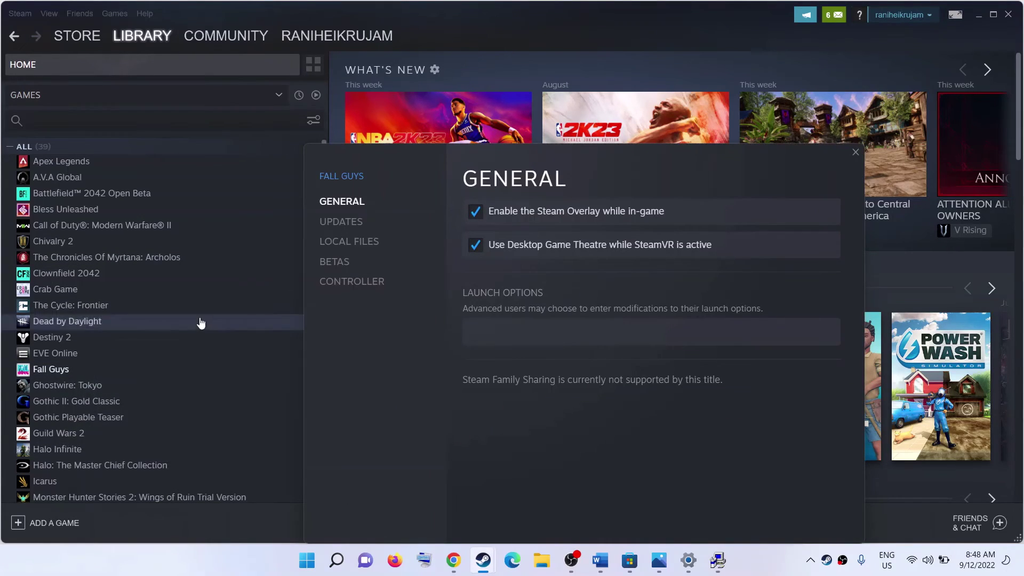
pyautogui.click(352, 246)
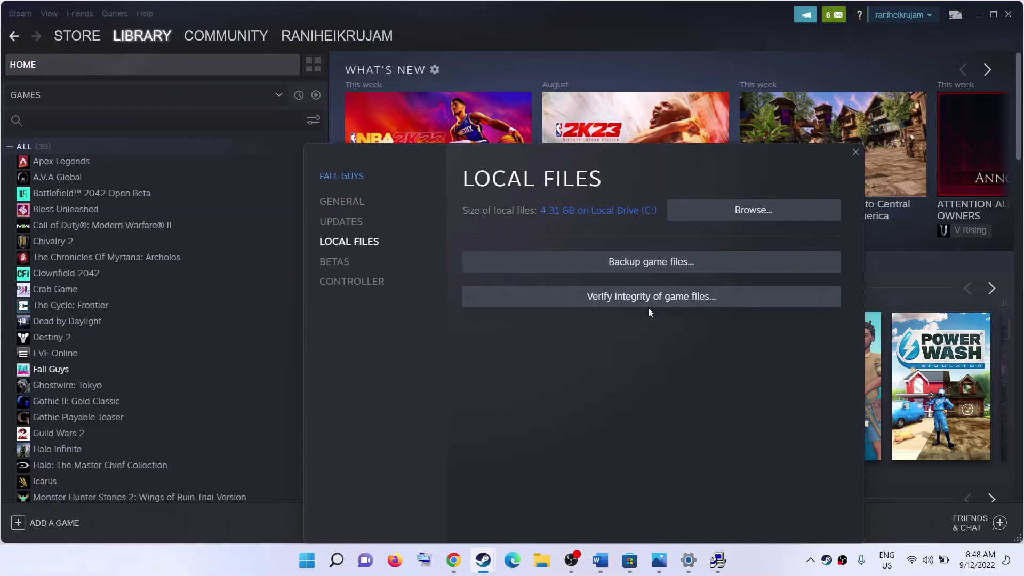
pyautogui.click(856, 153)
pyautogui.click(600, 560)
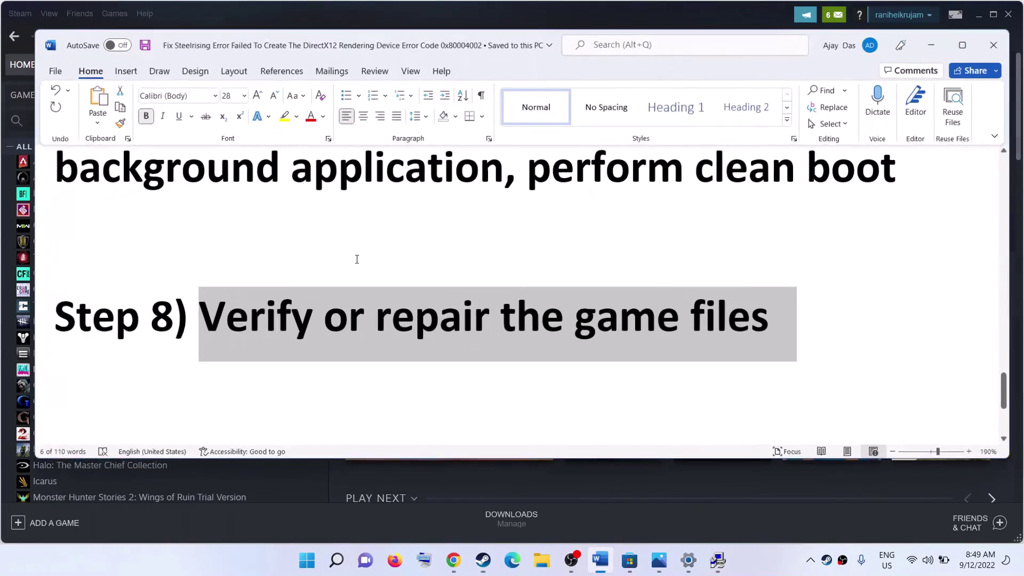
# - Highlight the Step 9 graphics tips: Windowed mode and lowering graphics settings
pyautogui.scroll(-4, 357, 260)
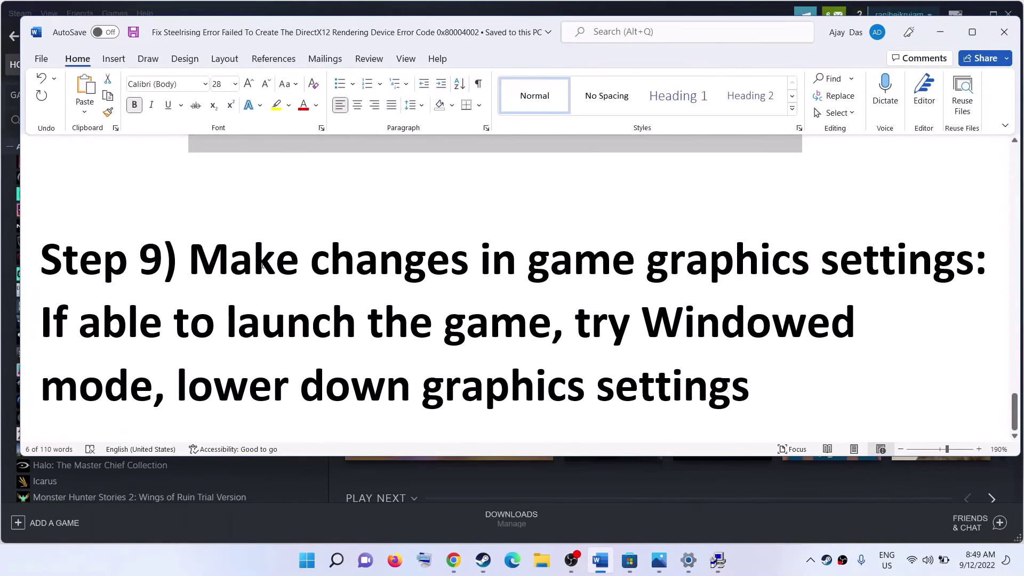
pyautogui.moveTo(262, 265); pyautogui.dragTo(896, 264)
pyautogui.moveTo(80, 323); pyautogui.dragTo(747, 390)
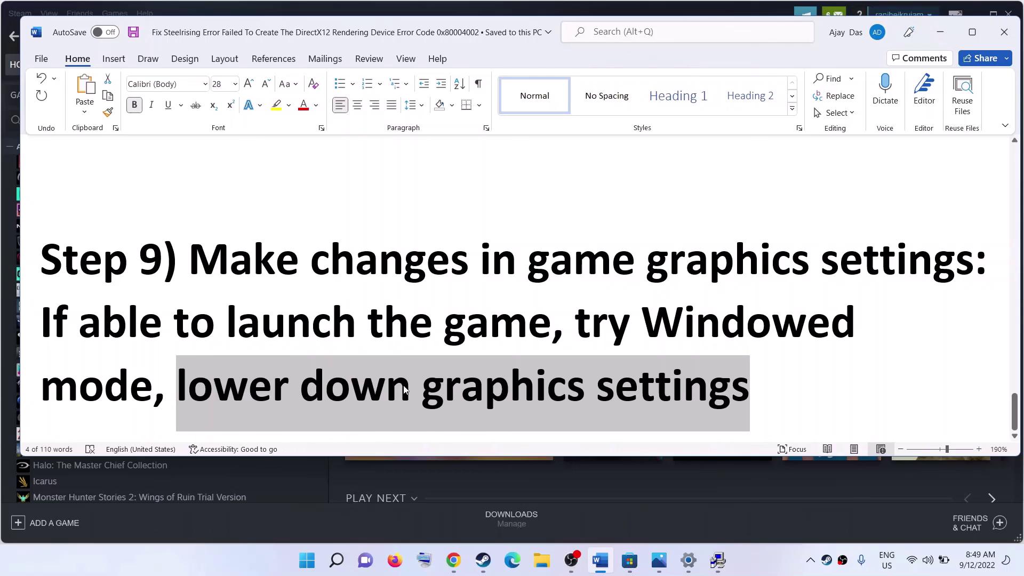
pyautogui.moveTo(208, 389); pyautogui.dragTo(887, 384)
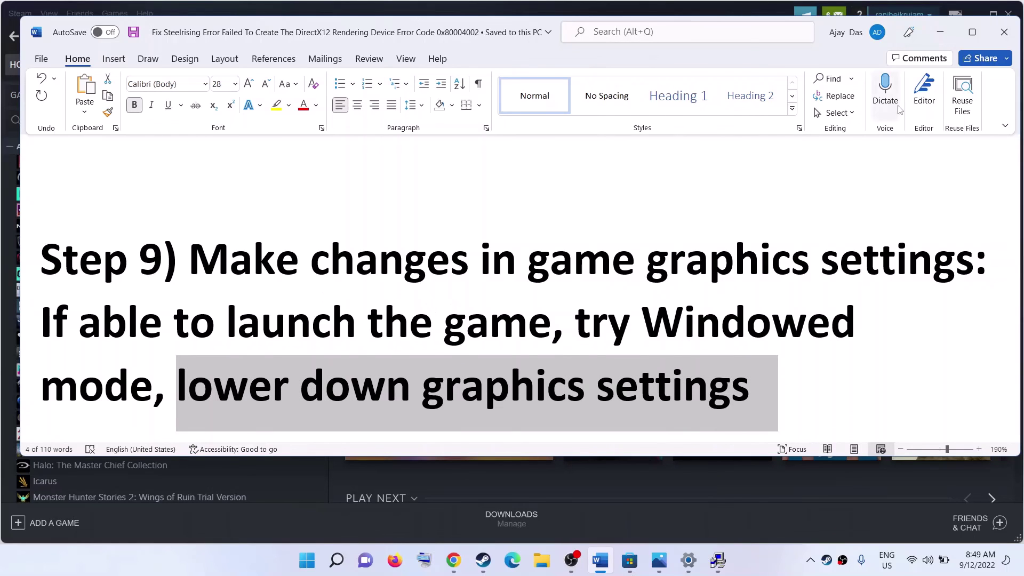
# - Return to Steam's Steelrising store page and scroll down it
pyautogui.hotkey('alt', 'Tab')
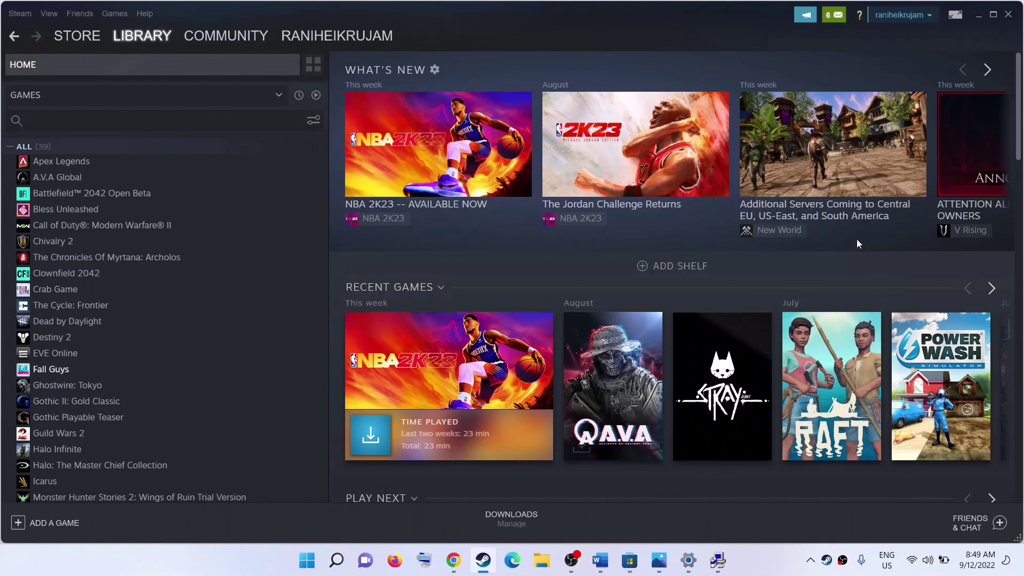
pyautogui.click(13, 36)
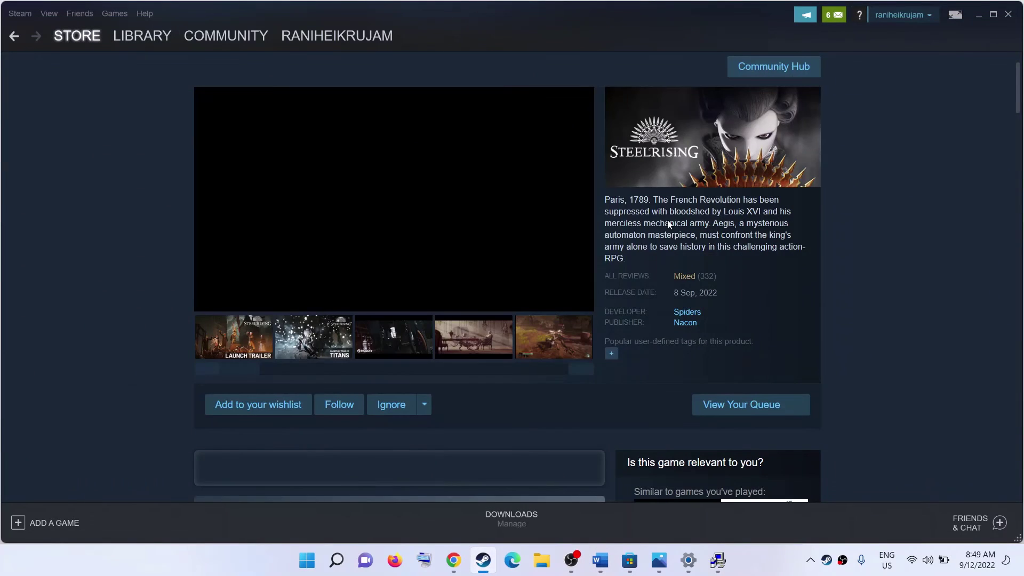
pyautogui.scroll(-1, 698, 315)
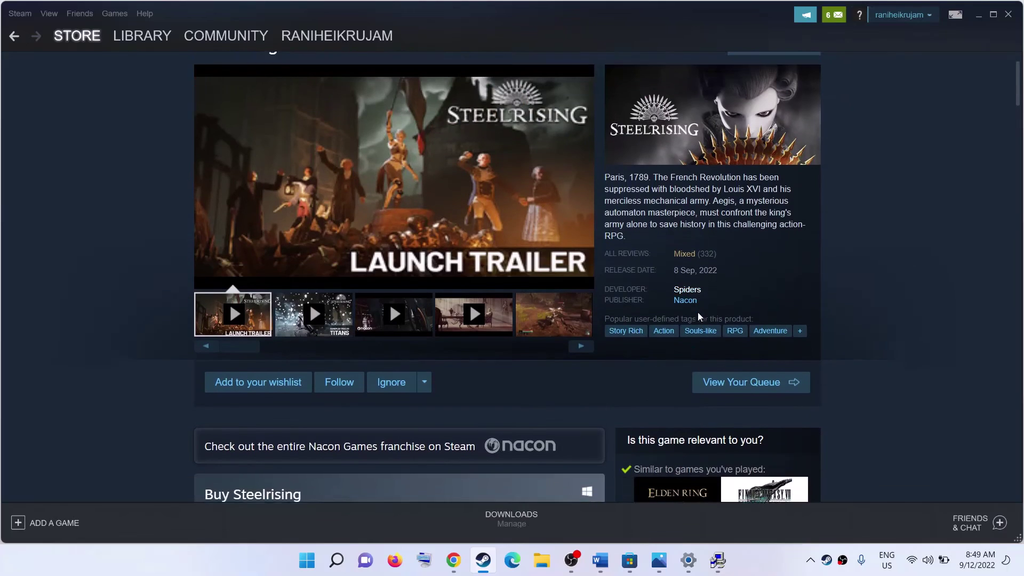
pyautogui.scroll(-1, 697, 312)
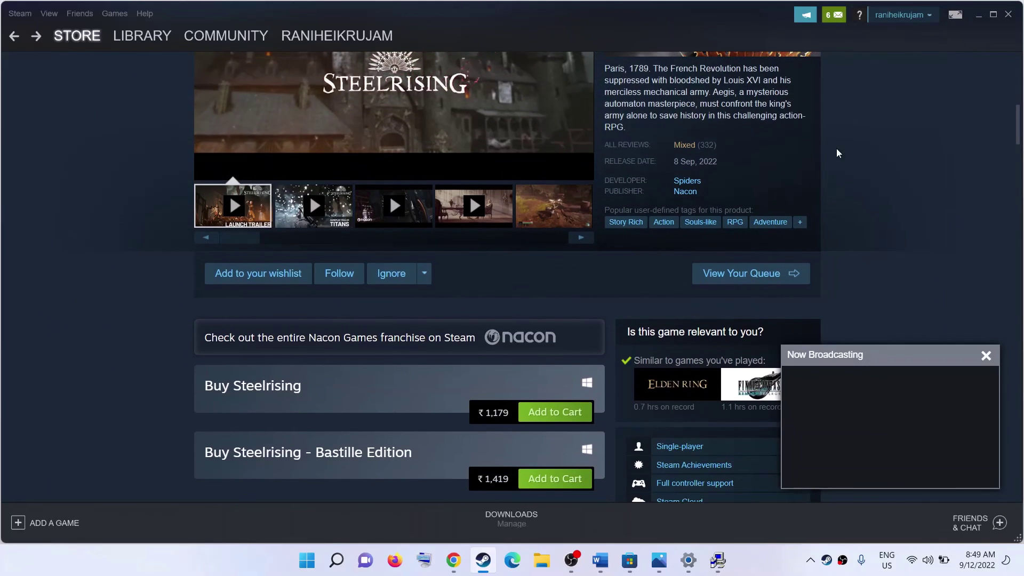